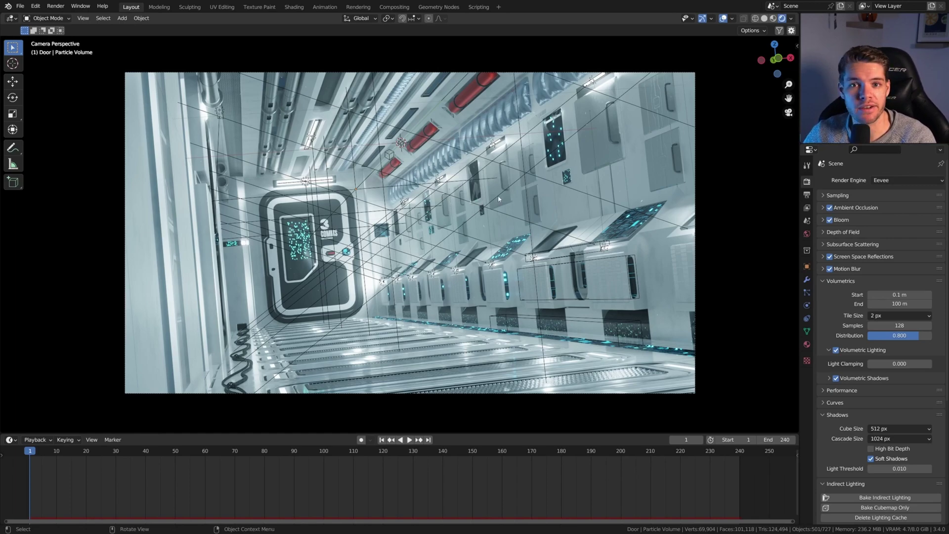
# Change the Render Engine from Eevee to Cycles in Render Properties
pyautogui.click(901, 180)
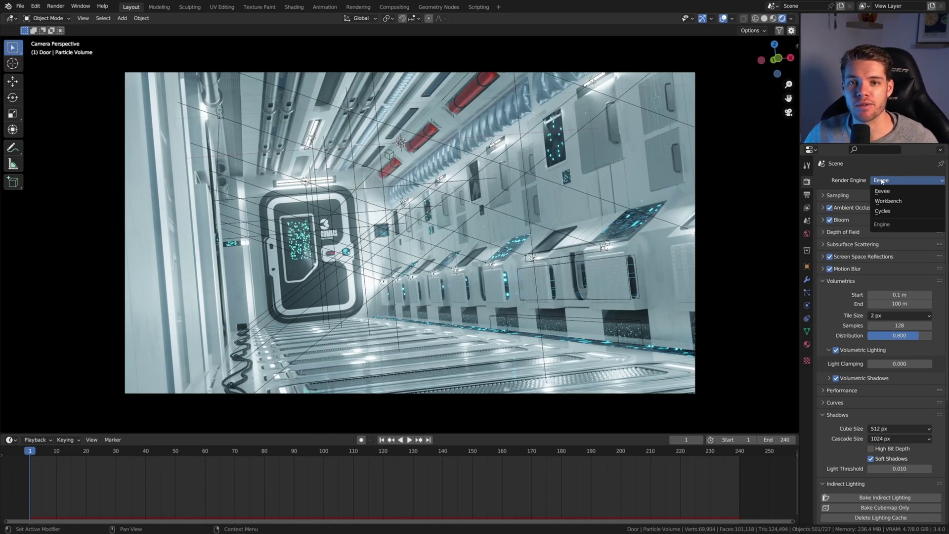
pyautogui.click(887, 212)
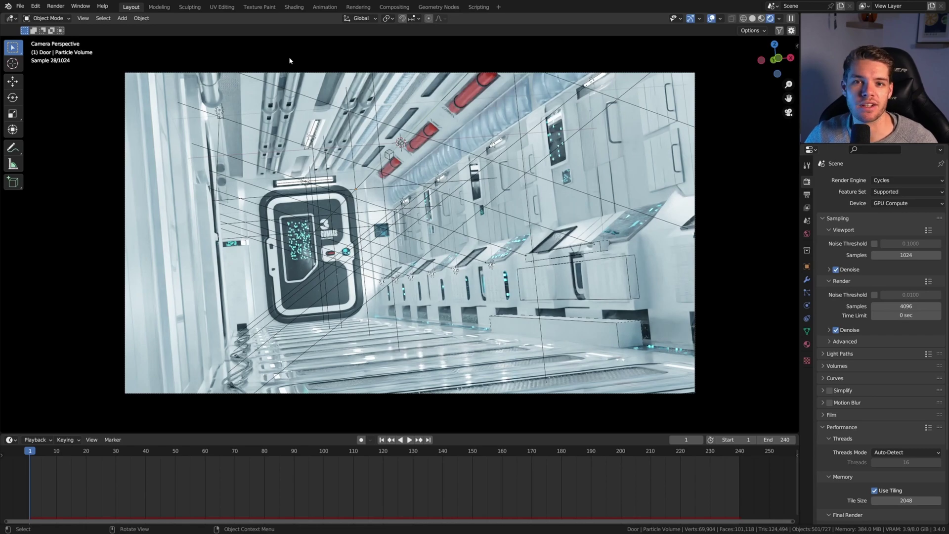
pyautogui.click(35, 6)
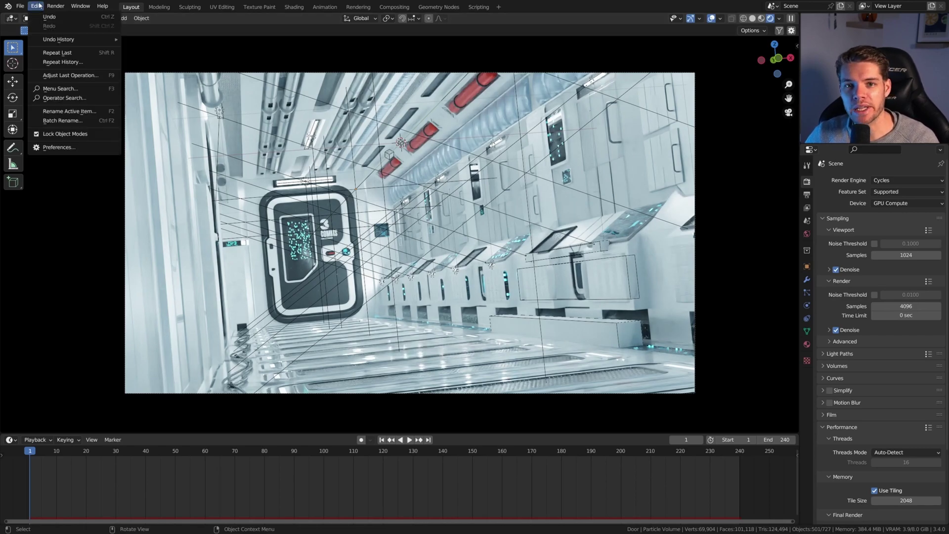
pyautogui.click(64, 147)
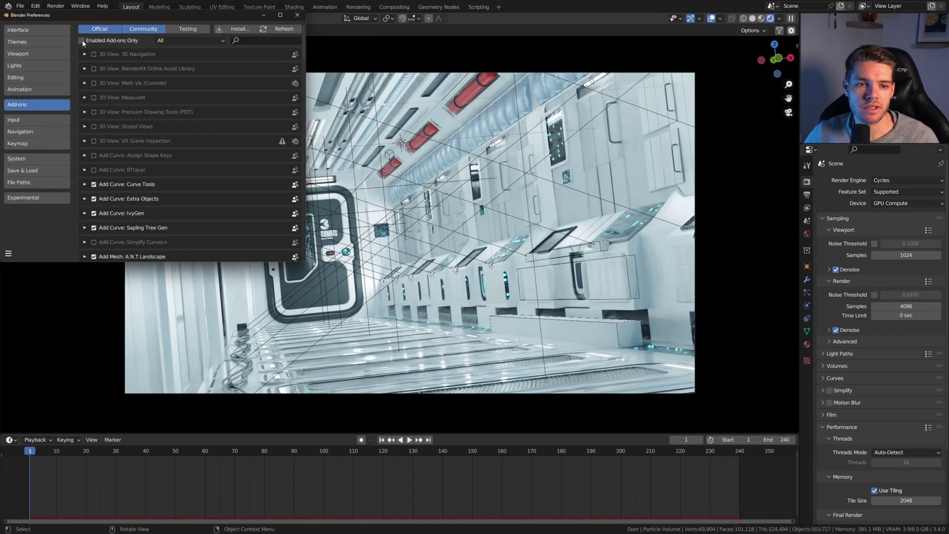
pyautogui.moveTo(129, 21); pyautogui.dragTo(338, 76)
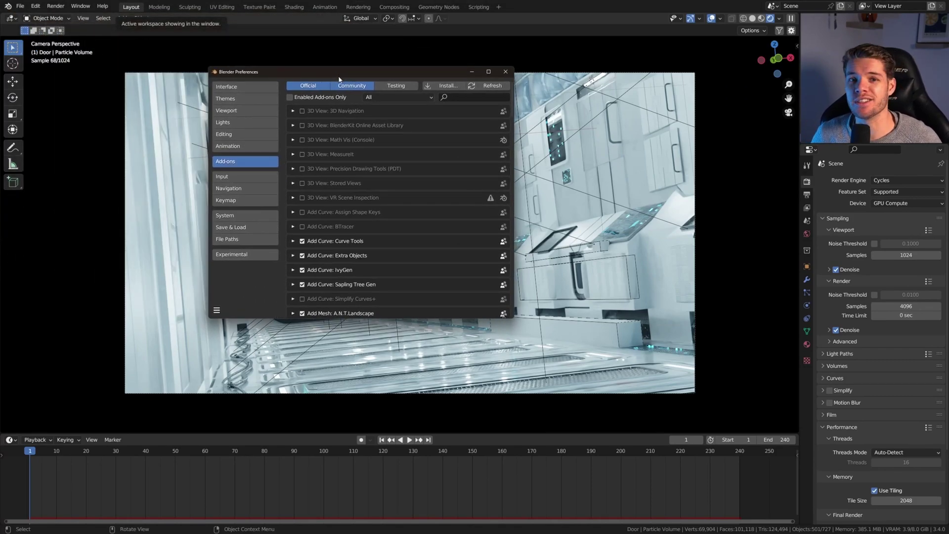
pyautogui.click(245, 215)
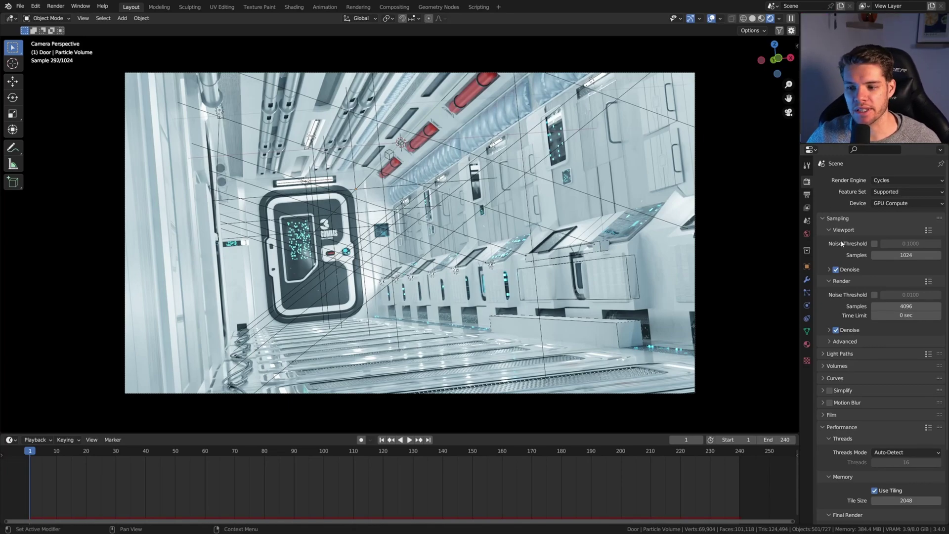
# Enable the Noise Threshold checkbox under Sampling > Render
pyautogui.scroll(-1, 836, 257)
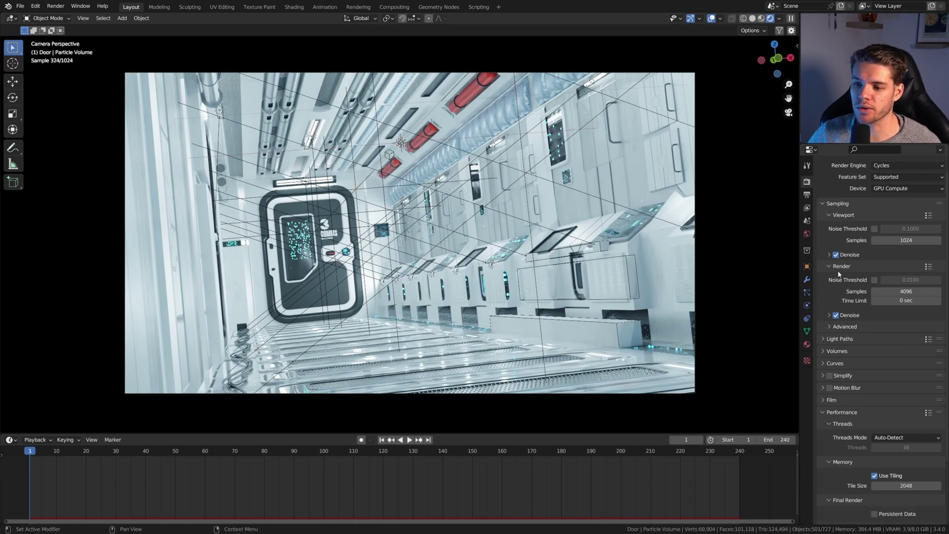
pyautogui.click(875, 281)
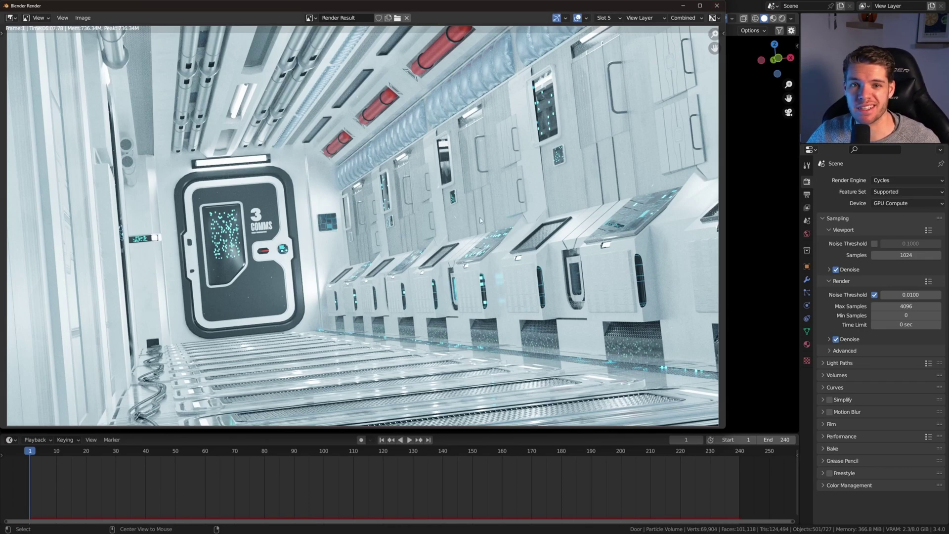
# Close the render window and set the render Noise Threshold to 0.1
pyautogui.click(717, 6)
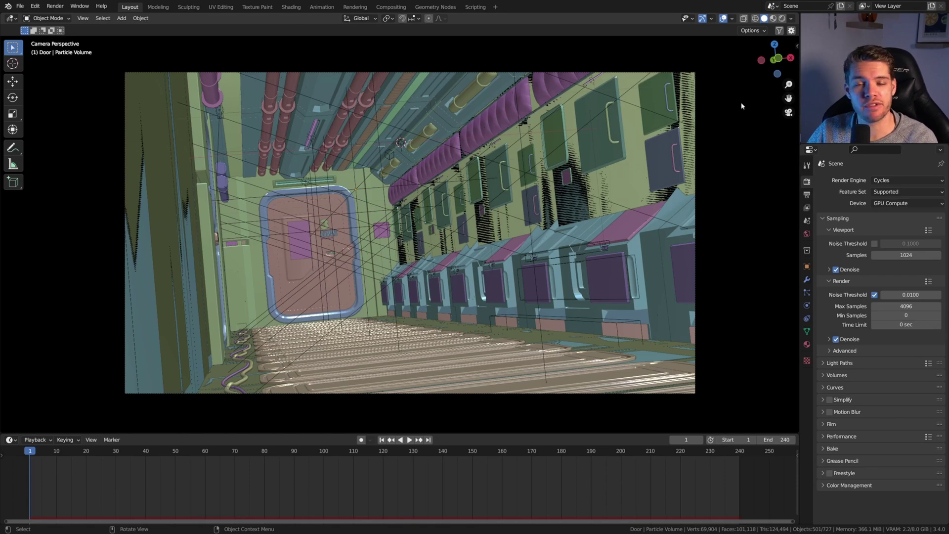
pyautogui.click(912, 295)
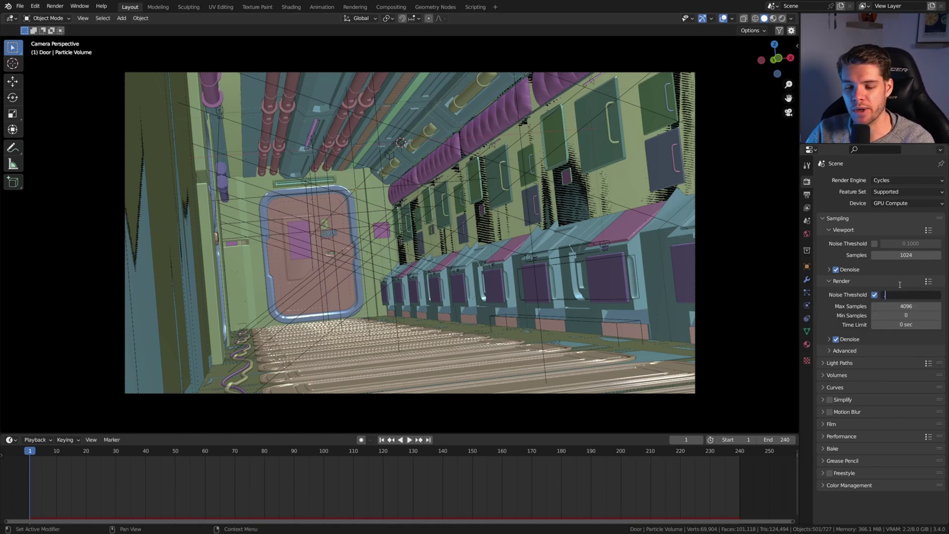
pyautogui.press('Return')
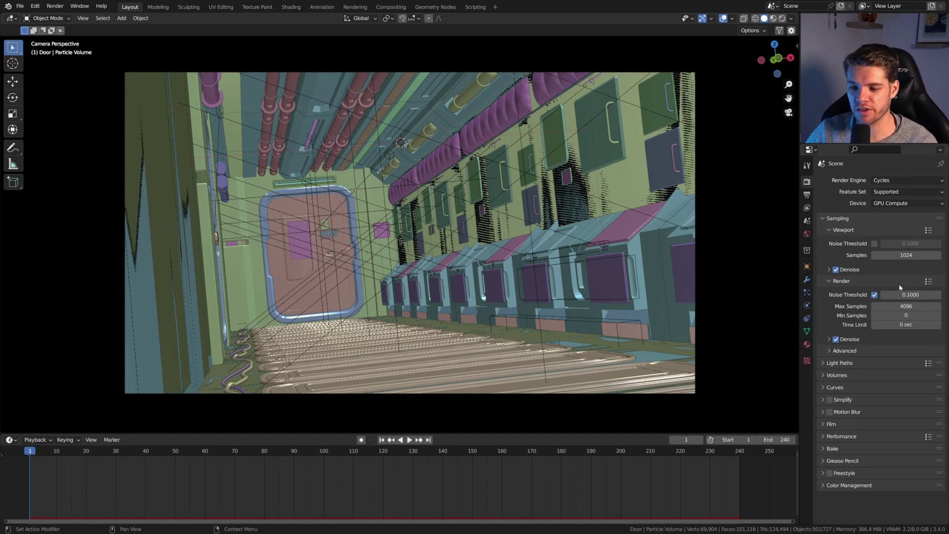
# Set Light Paths Max Bounces to Total 2, Diffuse 2, Glossy 2, Transmission 1
pyautogui.click(827, 365)
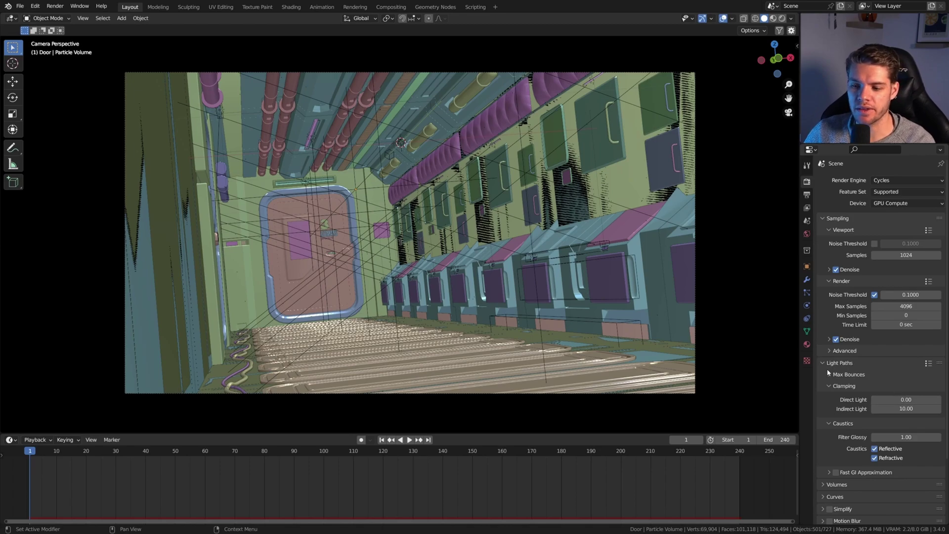
pyautogui.click(829, 374)
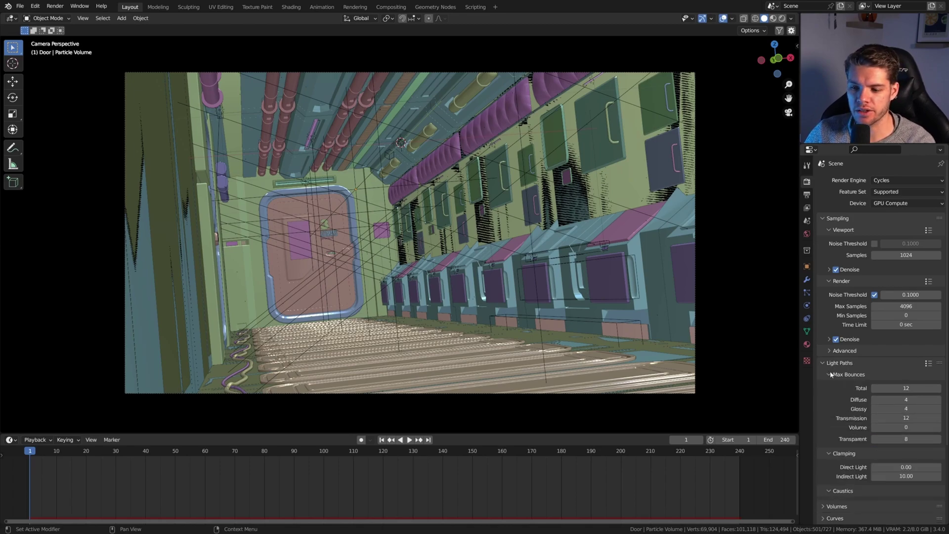
pyautogui.click(888, 389)
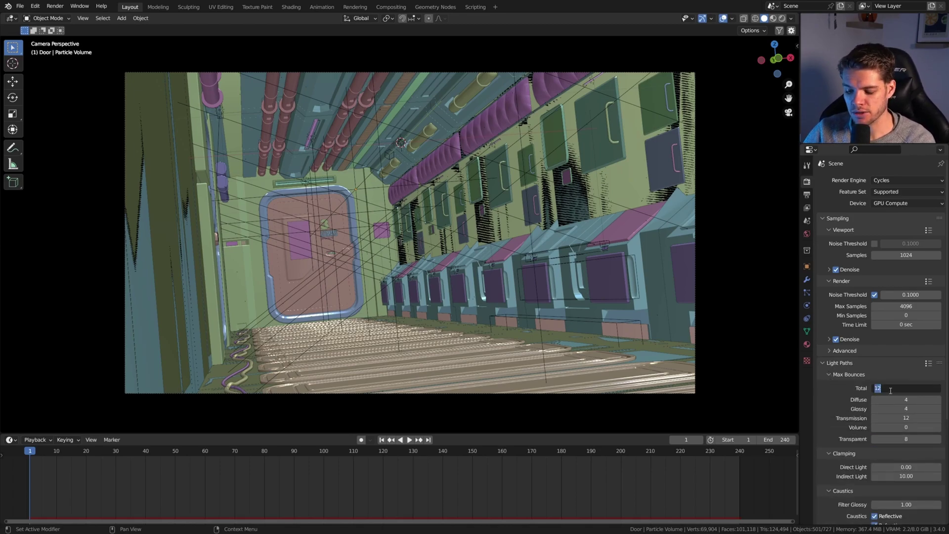
pyautogui.press('Return')
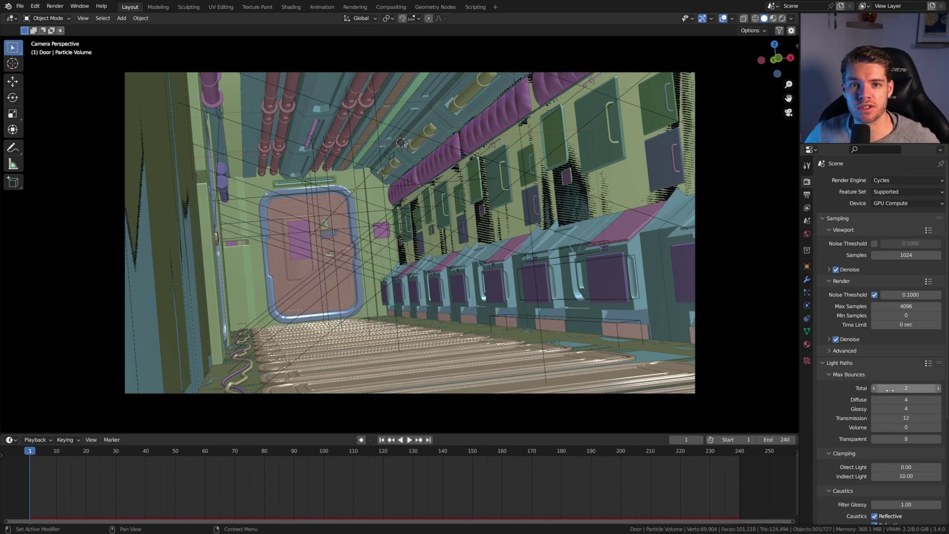
pyautogui.click(896, 398)
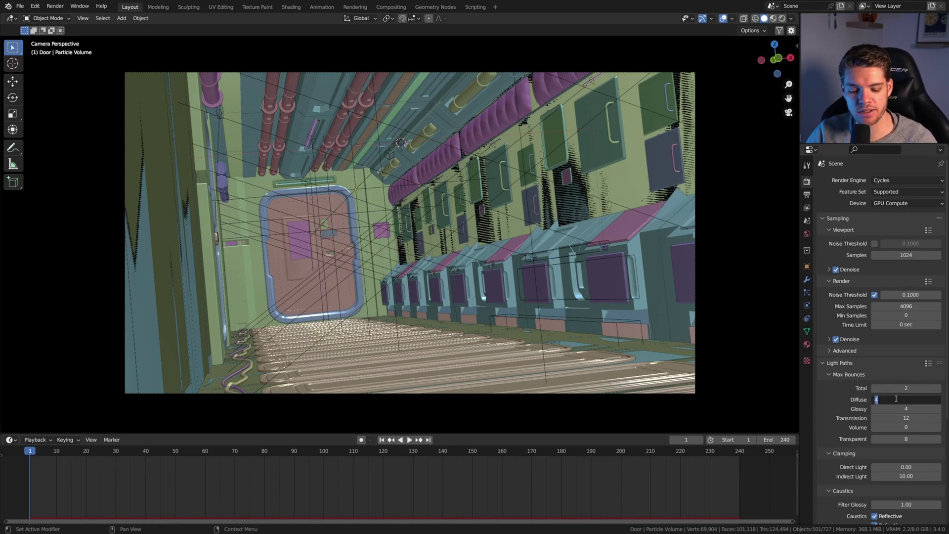
pyautogui.write('2')
pyautogui.press('Tab')
pyautogui.press('Return')
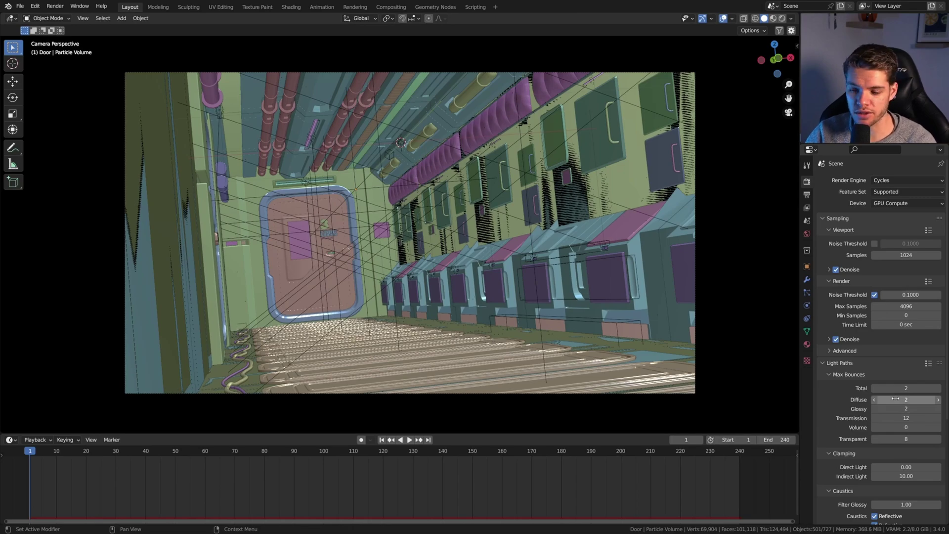
pyautogui.click(907, 419)
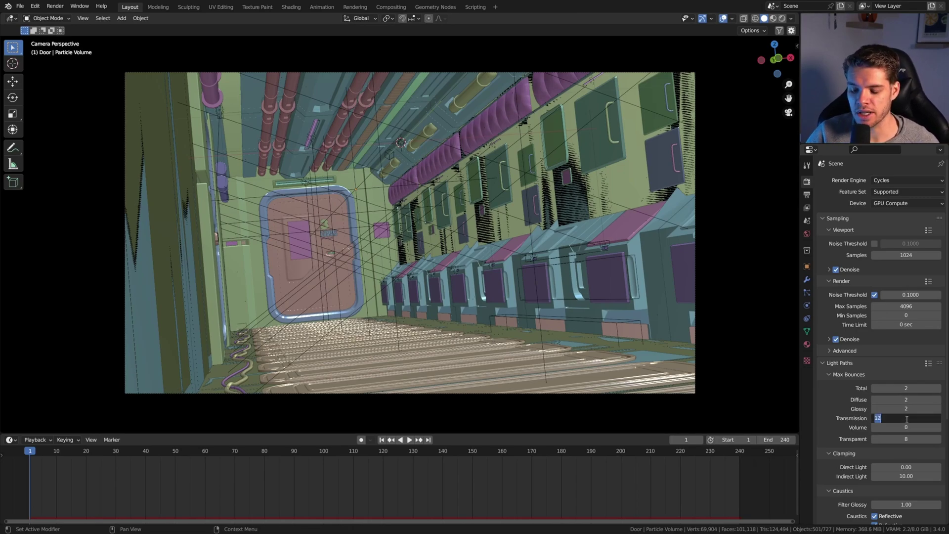
pyautogui.press('Return')
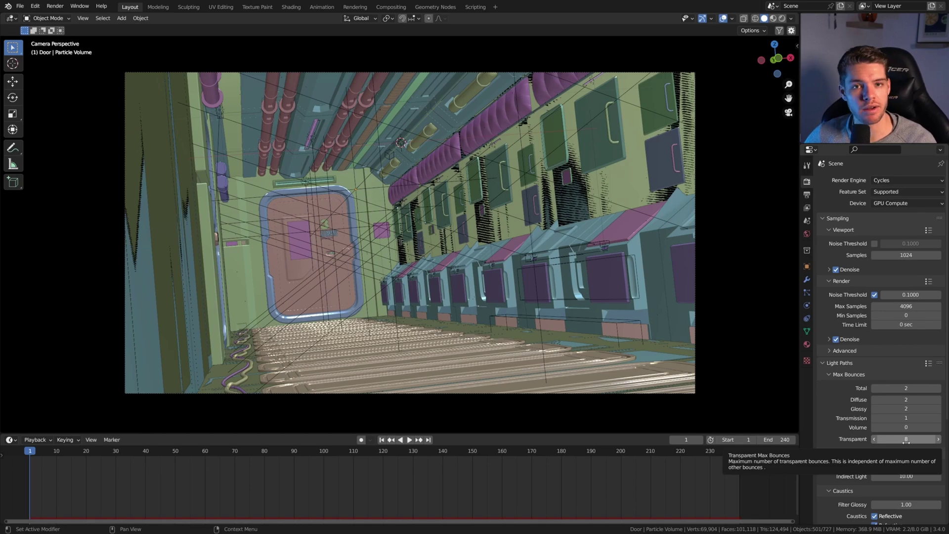
# Enable Persistent Data under Performance > Final Render and render a new image
pyautogui.click(836, 363)
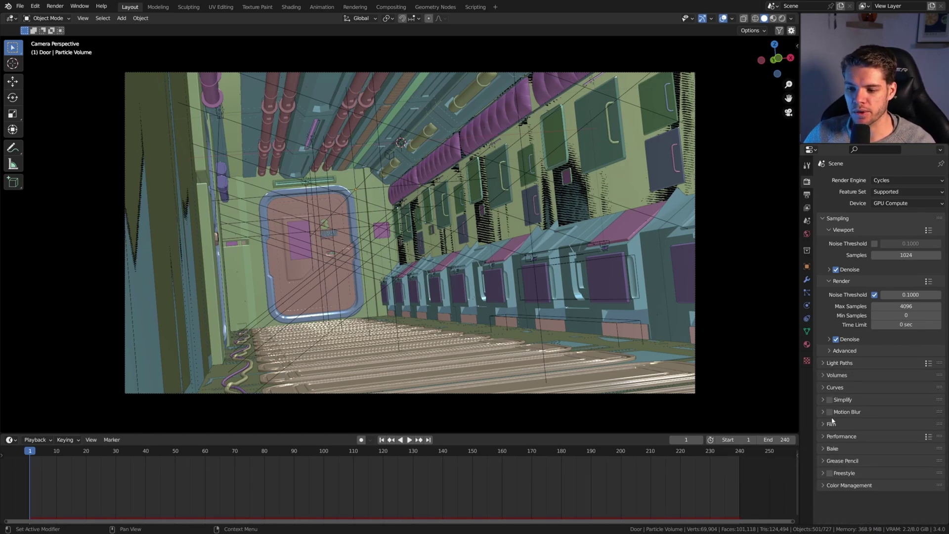
pyautogui.click(825, 437)
pyautogui.scroll(-3, 864, 442)
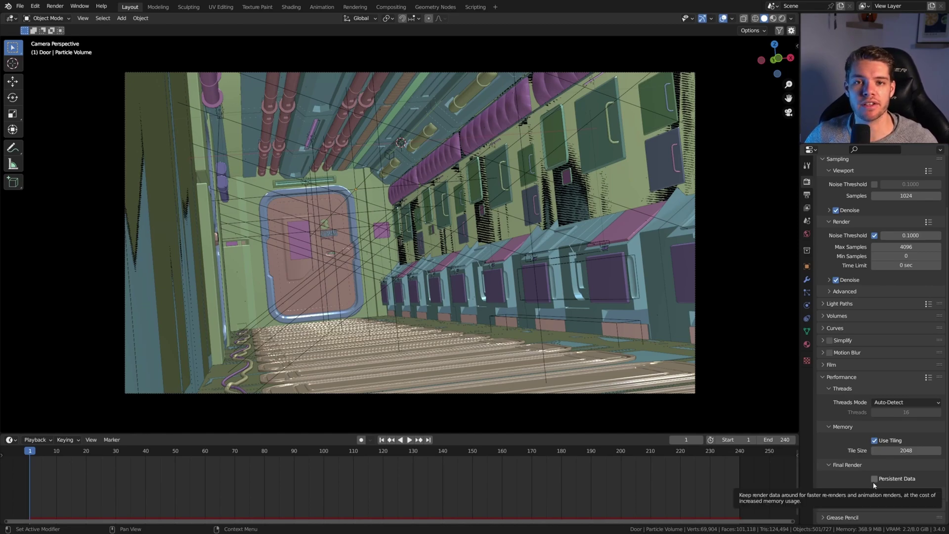
pyautogui.click(874, 479)
pyautogui.click(55, 6)
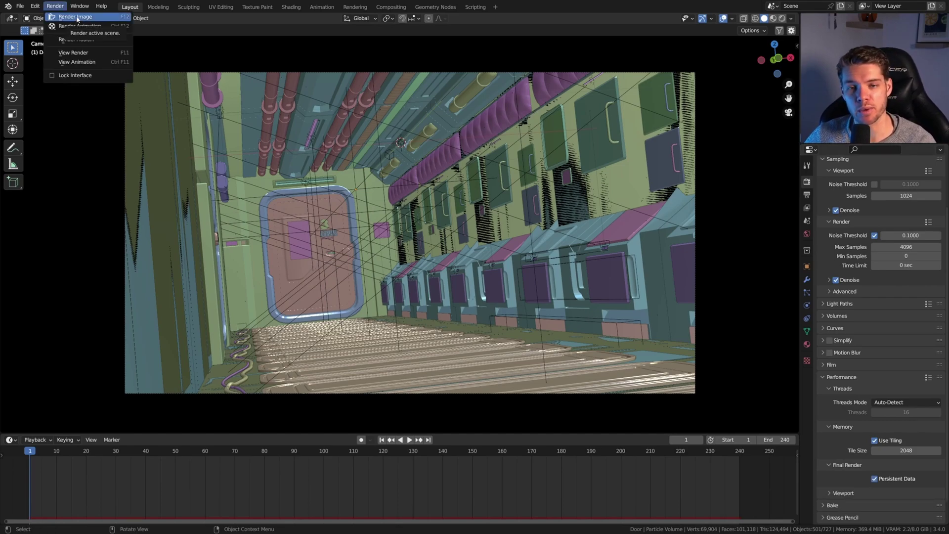
pyautogui.click(75, 16)
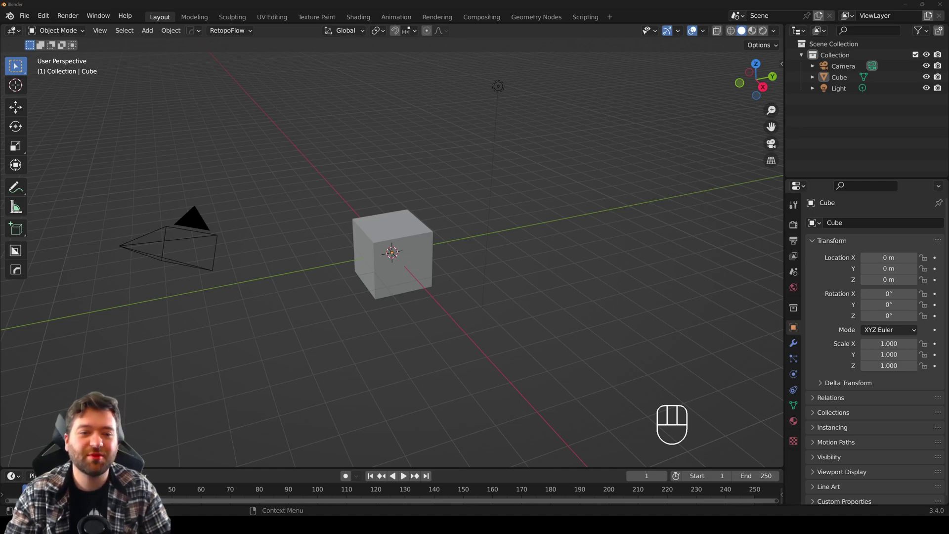
# Add a UV Sphere and move it up along Z to 2.1042 m above the cube
pyautogui.moveTo(679, 216); pyautogui.dragTo(678, 217, button='middle')
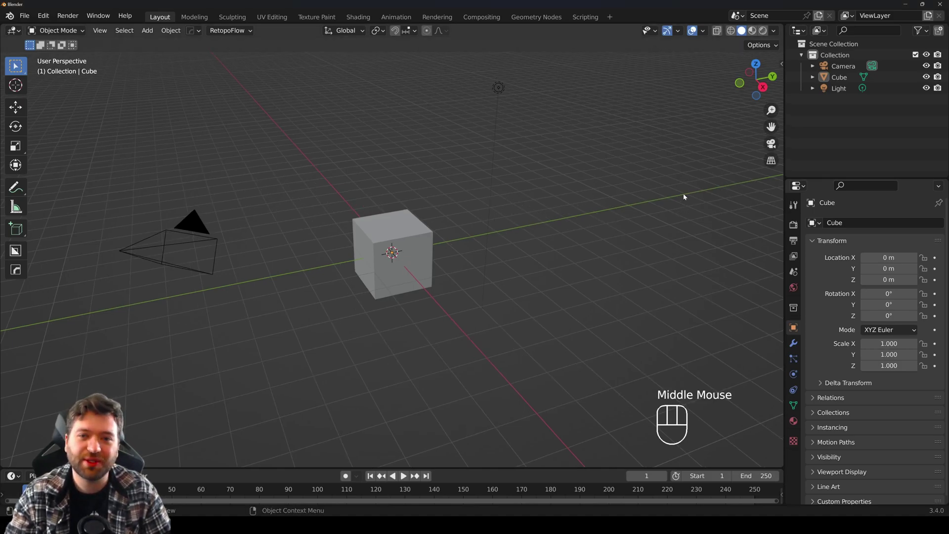
pyautogui.moveTo(536, 209); pyautogui.dragTo(538, 208, button='middle')
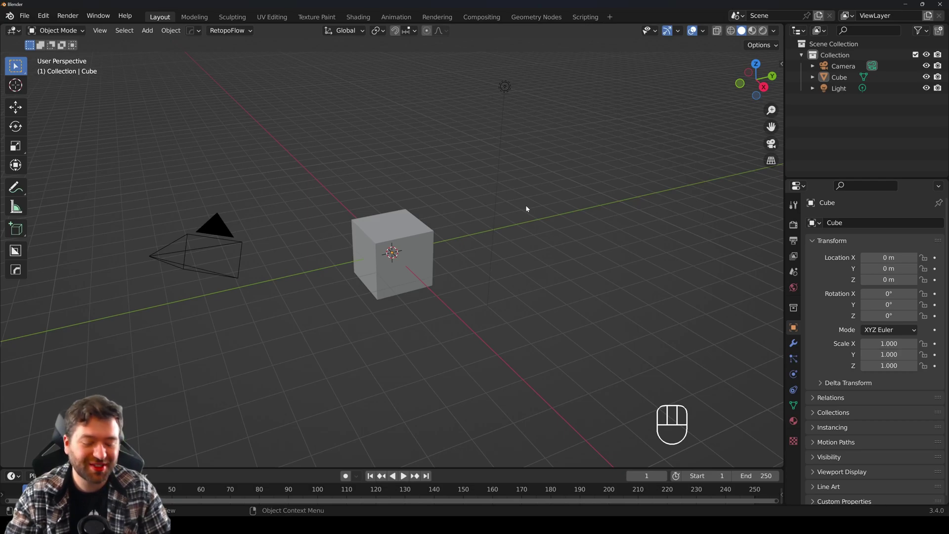
pyautogui.moveTo(511, 208); pyautogui.dragTo(513, 210, button='middle')
pyautogui.press('F3')
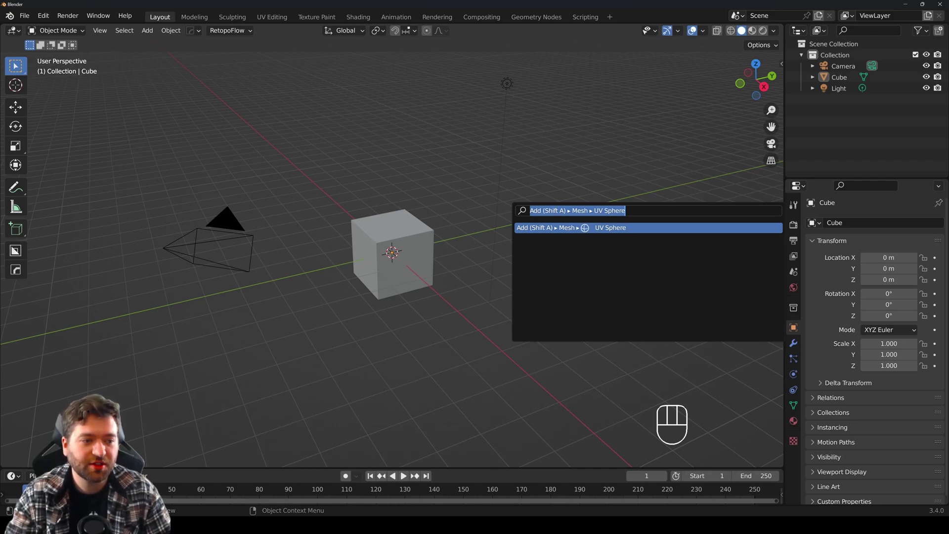
pyautogui.press('Return')
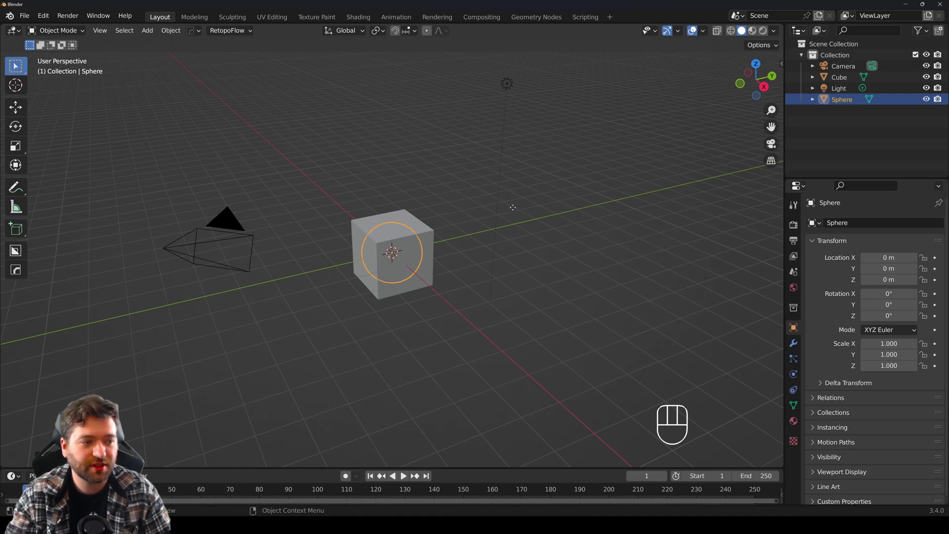
pyautogui.press('g')
pyautogui.press('z')
pyautogui.click(511, 148)
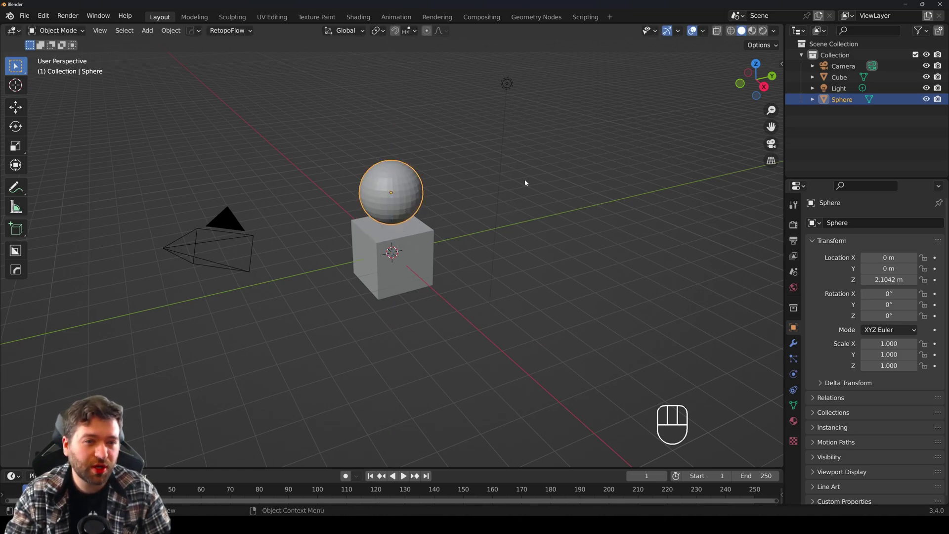
pyautogui.click(703, 31)
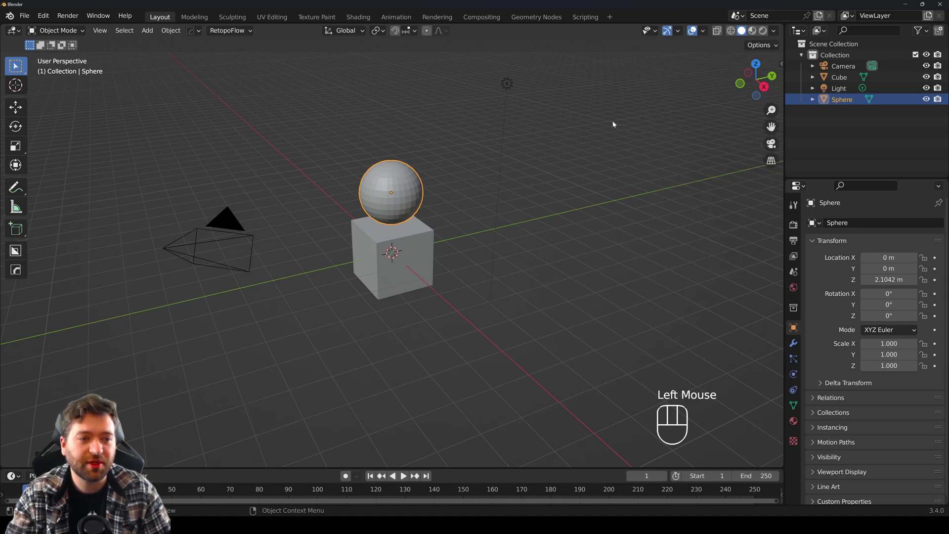
# Remove the Statistics overlay from Quick Favorites
pyautogui.click(703, 31)
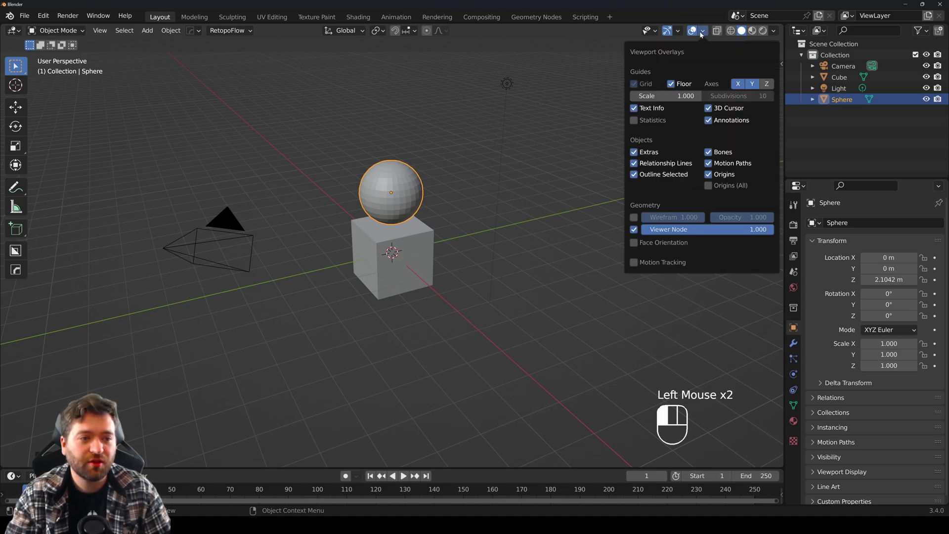
pyautogui.rightClick(643, 121)
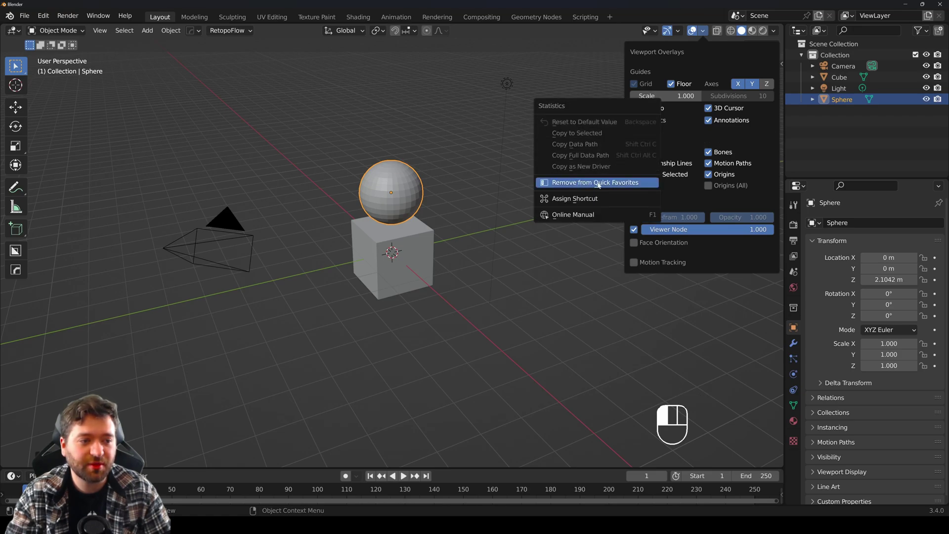
pyautogui.click(583, 184)
# Add Statistics to Quick Favorites, then turn on Show Statistics from the Q menu
pyautogui.click(703, 31)
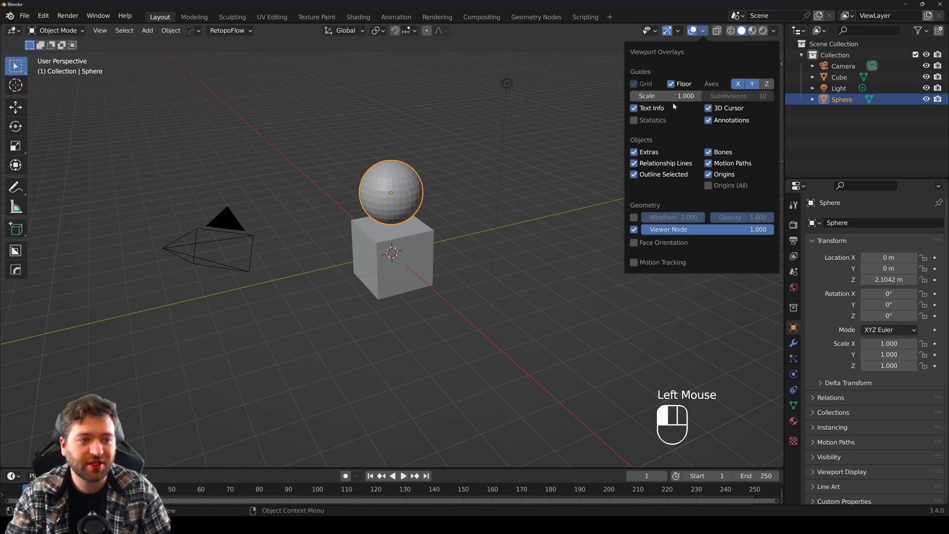
pyautogui.rightClick(643, 120)
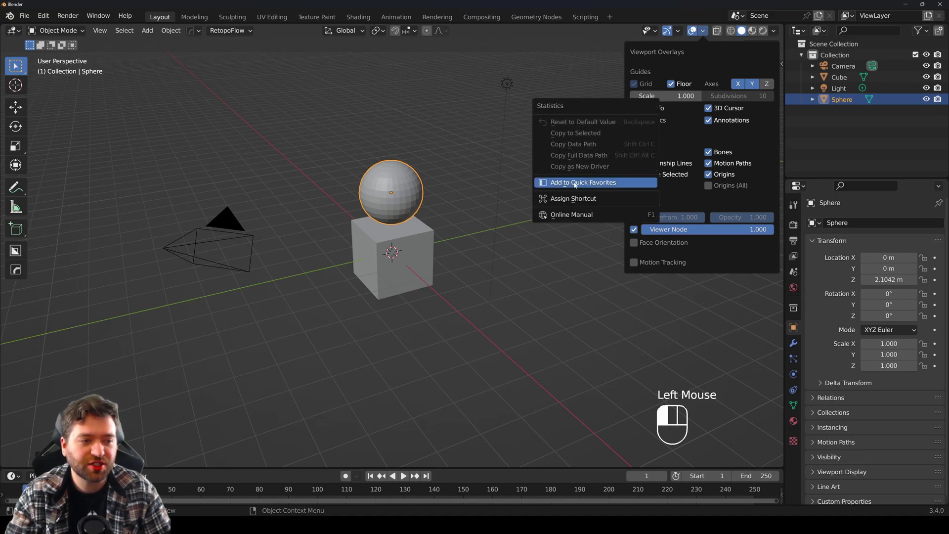
pyautogui.click(558, 183)
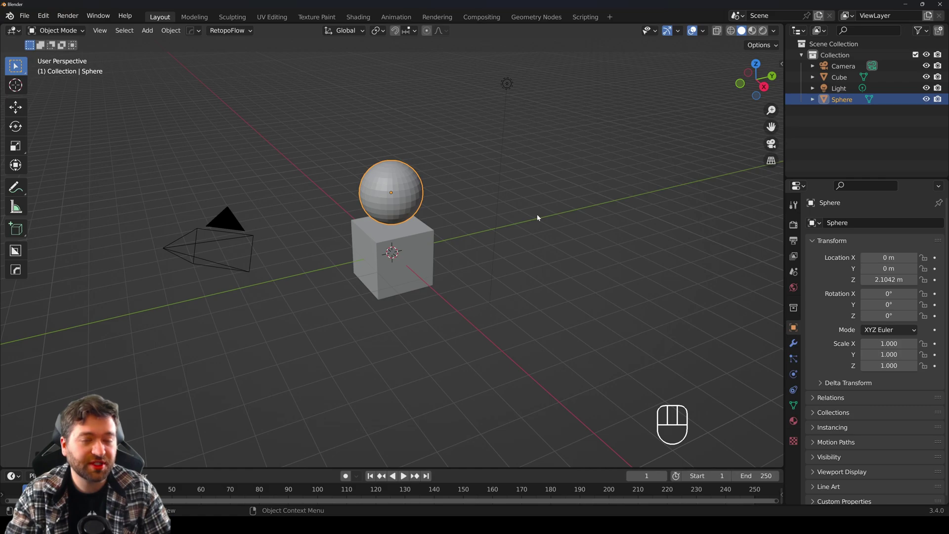
pyautogui.press('q')
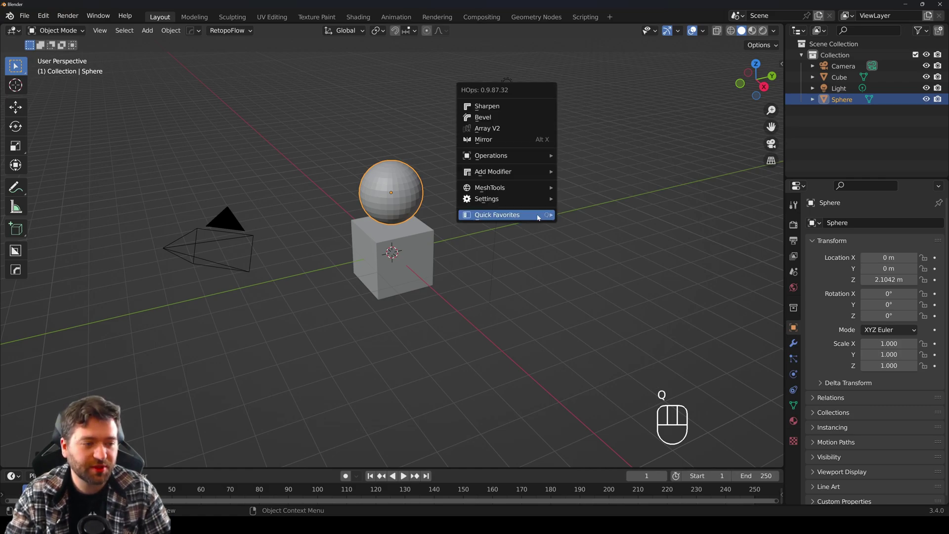
pyautogui.moveTo(540, 218)
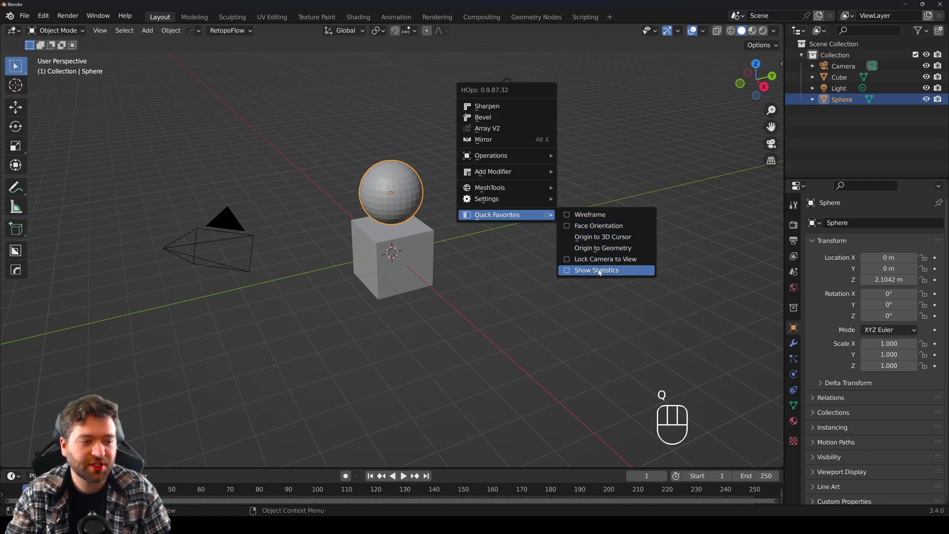
pyautogui.click(599, 271)
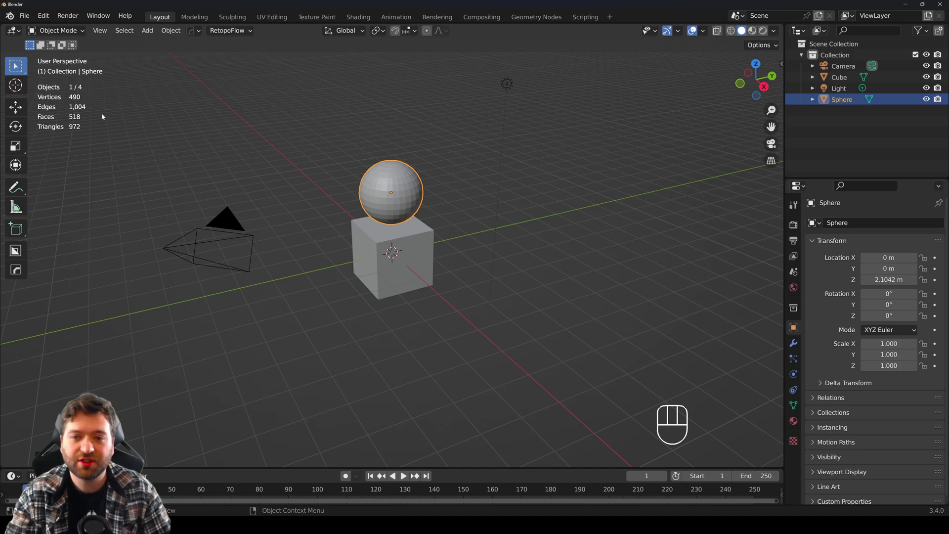
pyautogui.middleClick(439, 188)
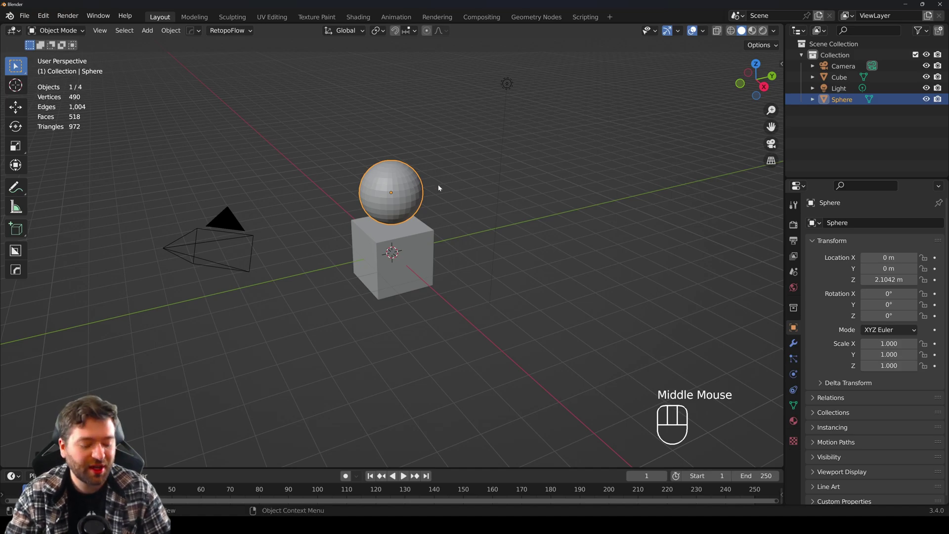
pyautogui.press('Tab')
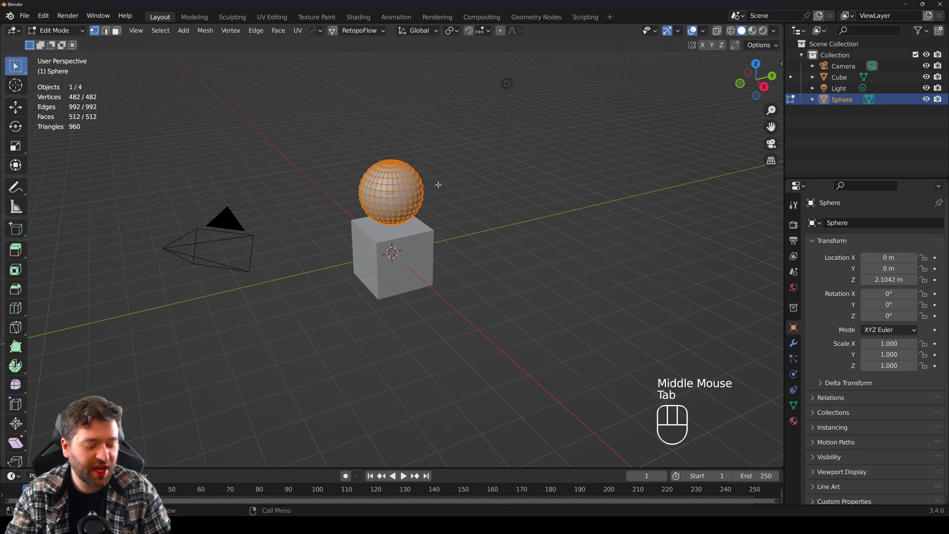
pyautogui.press('q')
pyautogui.moveTo(440, 201)
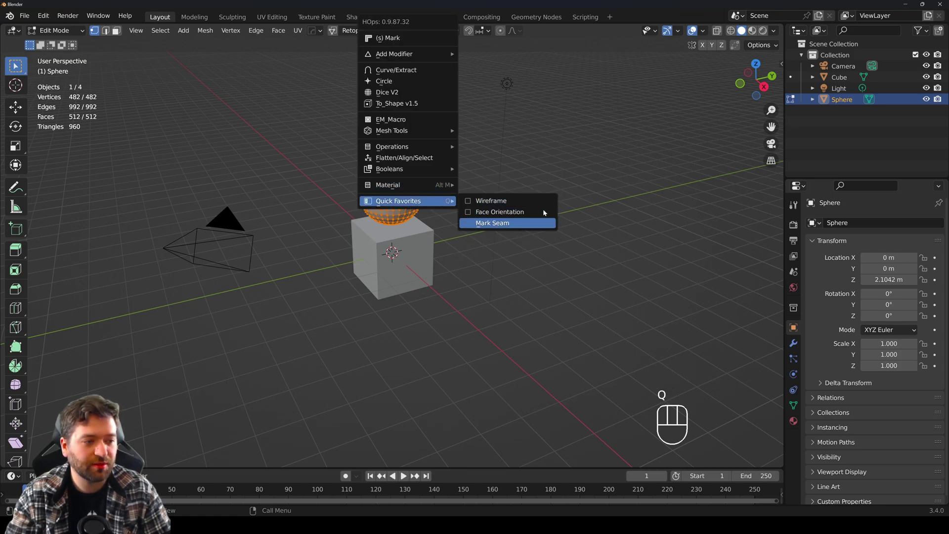
pyautogui.click(532, 187)
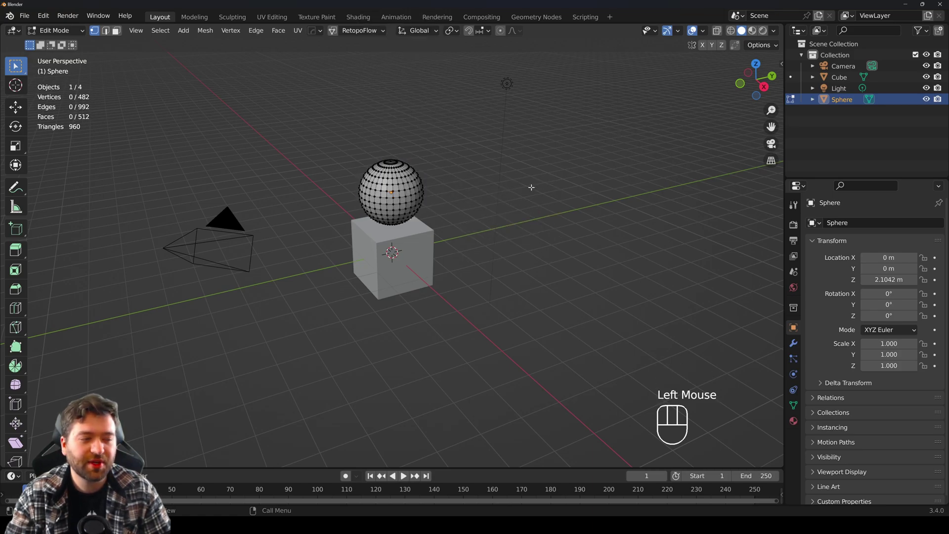
pyautogui.press('Tab')
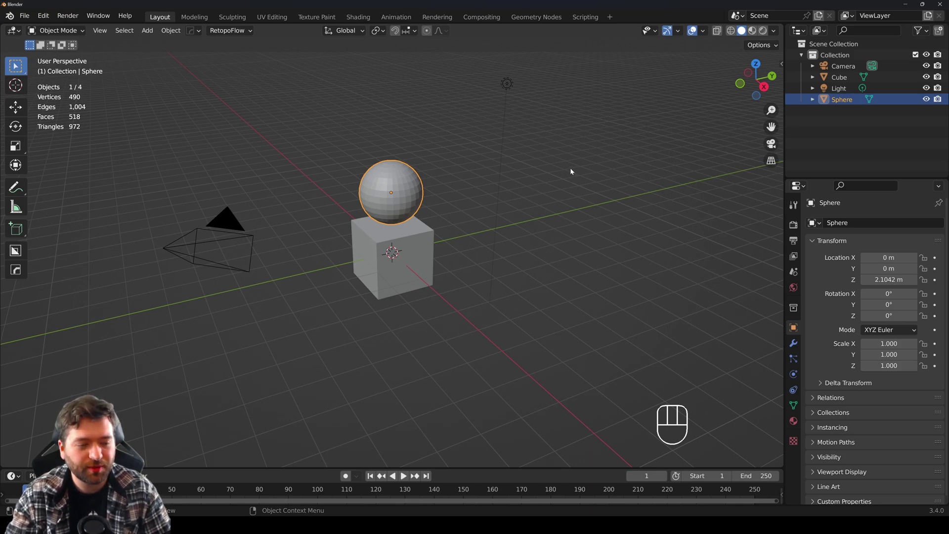
# Orbit and pan the viewport and select the Cube in the outliner
pyautogui.moveTo(562, 171); pyautogui.dragTo(536, 177, button='middle')
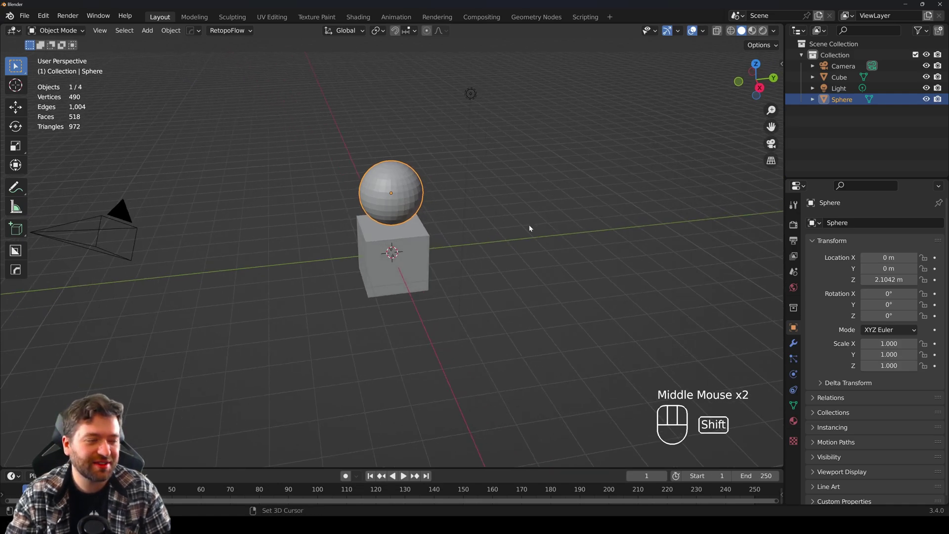
pyautogui.keyDown('shift'); pyautogui.moveTo(527, 229); pyautogui.dragTo(501, 256, button='middle'); pyautogui.keyUp('shift')
pyautogui.moveTo(501, 256); pyautogui.dragTo(494, 252, button='middle')
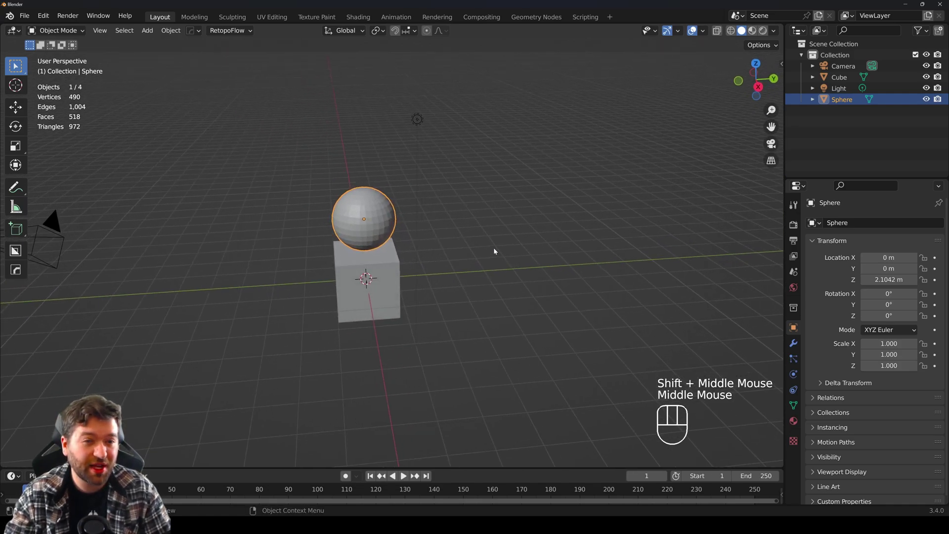
pyautogui.click(839, 77)
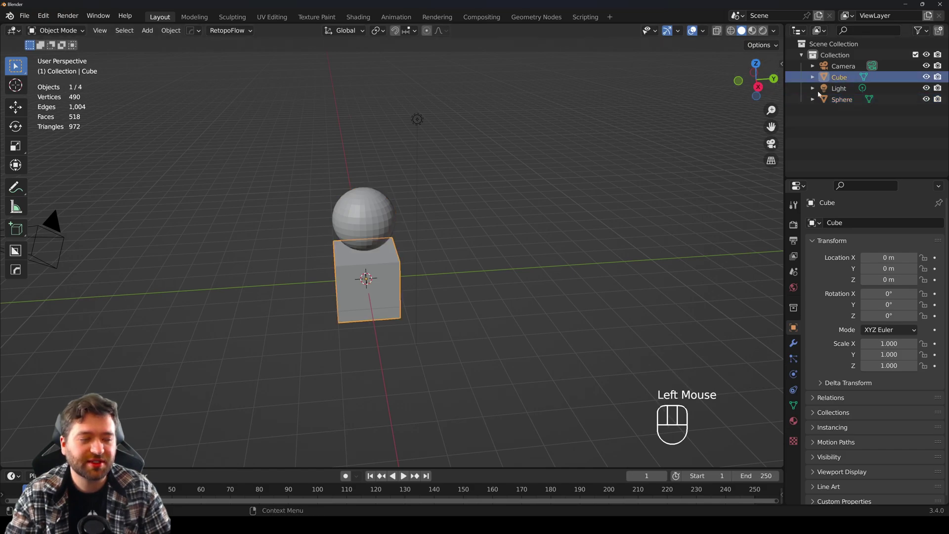
pyautogui.moveTo(493, 252); pyautogui.dragTo(481, 248, button='middle')
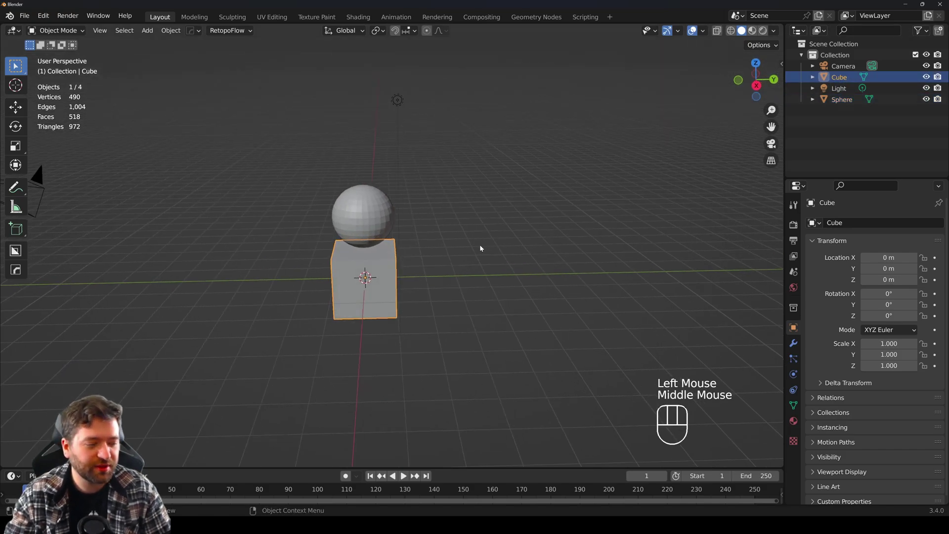
# With auto keying on, key the cube's positions at frames 1, 29 and 65
pyautogui.click(347, 473)
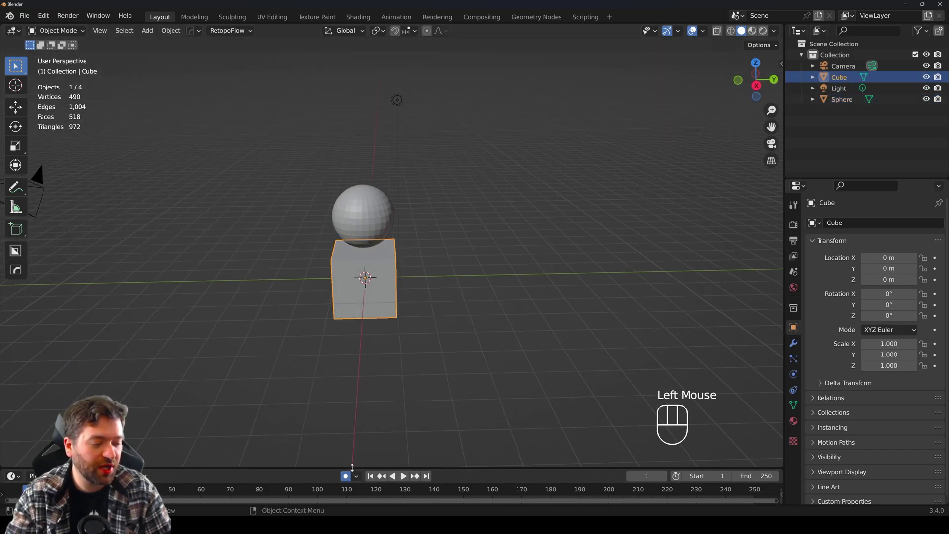
pyautogui.moveTo(448, 234); pyautogui.dragTo(447, 221, button='middle')
pyautogui.press('g')
pyautogui.click(430, 348)
pyautogui.click(110, 489)
pyautogui.press('g')
pyautogui.click(602, 170)
pyautogui.click(216, 489)
pyautogui.press('g')
pyautogui.click(727, 262)
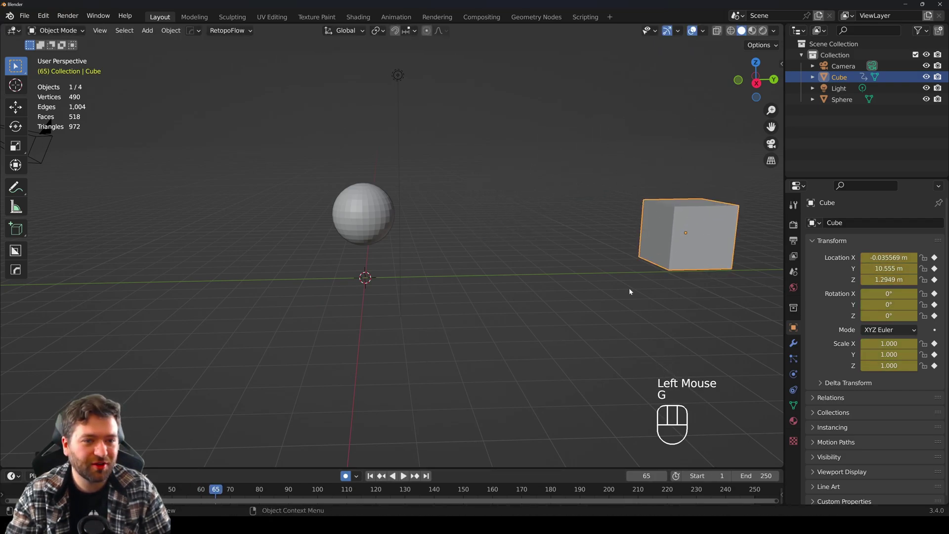
pyautogui.click(370, 475)
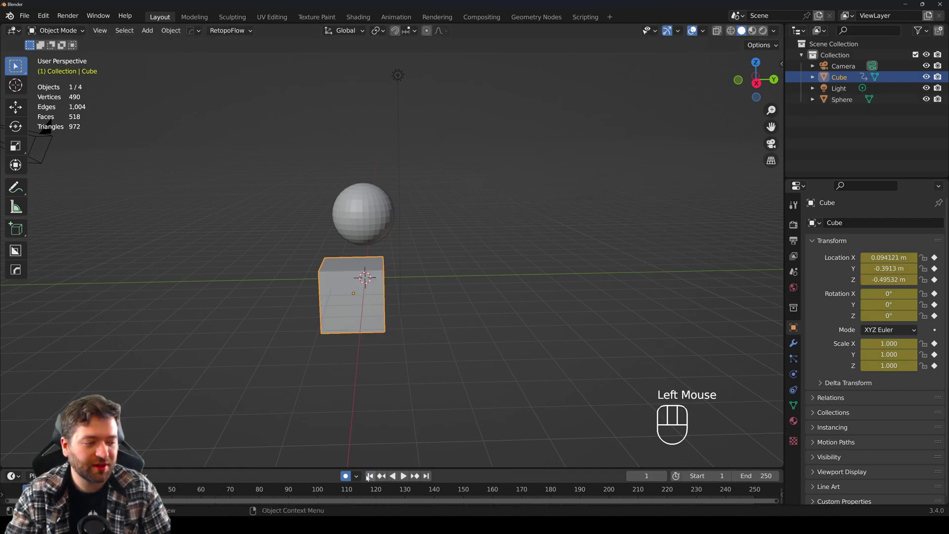
# Parent the Sphere to the Cube with Object (Keep Transform)
pyautogui.click(841, 100)
pyautogui.keyDown('ctrl'); pyautogui.click(839, 77); pyautogui.keyUp('ctrl')
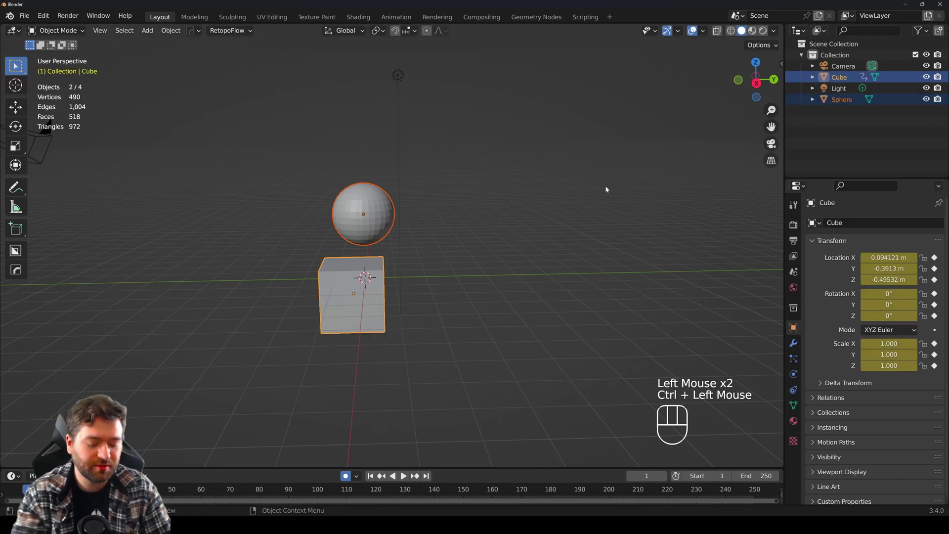
pyautogui.hotkey('ctrl', 'p')
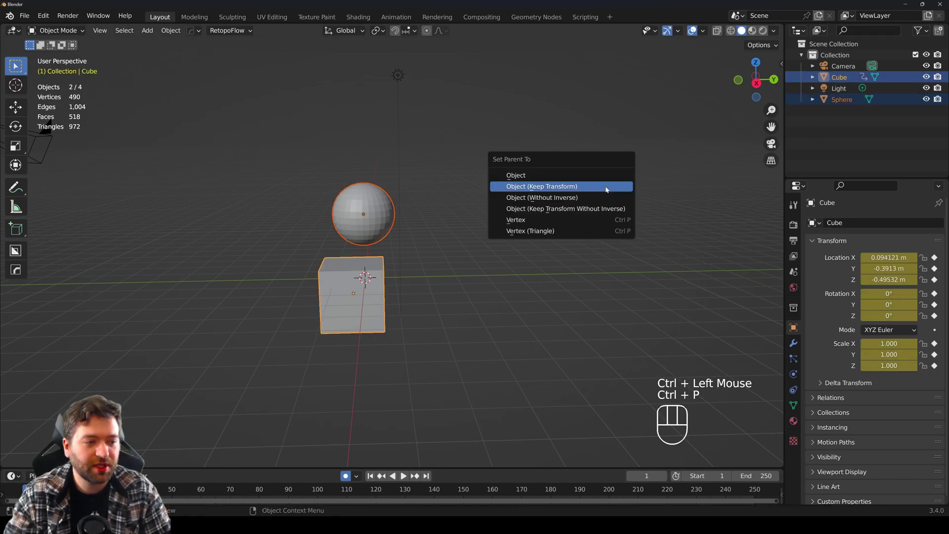
pyautogui.click(606, 190)
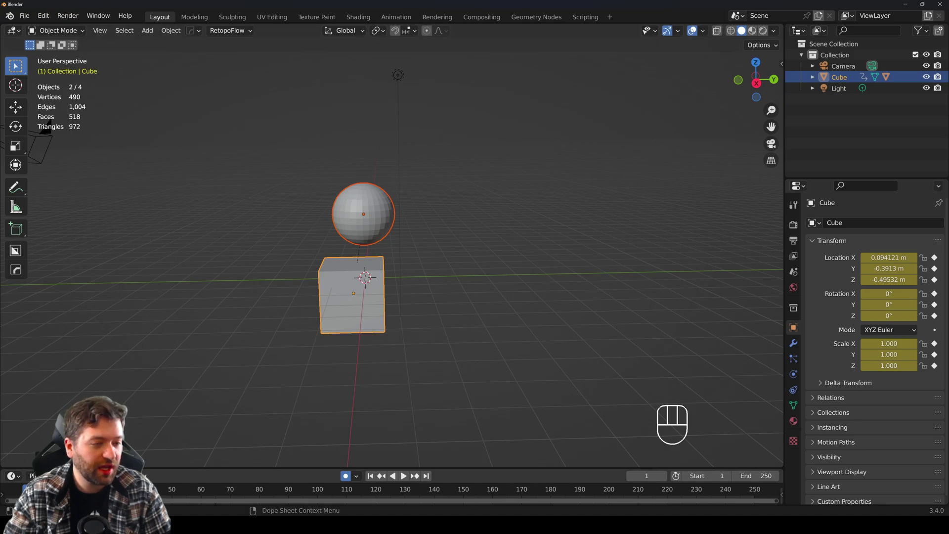
pyautogui.click(127, 489)
# Play and scrub the animation to preview the motion, then deselect everything
pyautogui.click(813, 77)
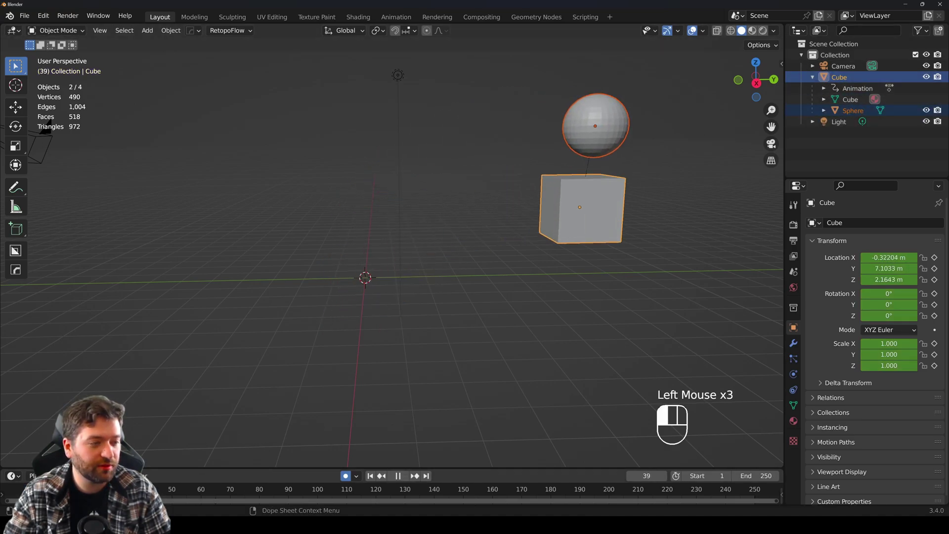
pyautogui.click(252, 492)
pyautogui.moveTo(205, 494); pyautogui.dragTo(31, 494)
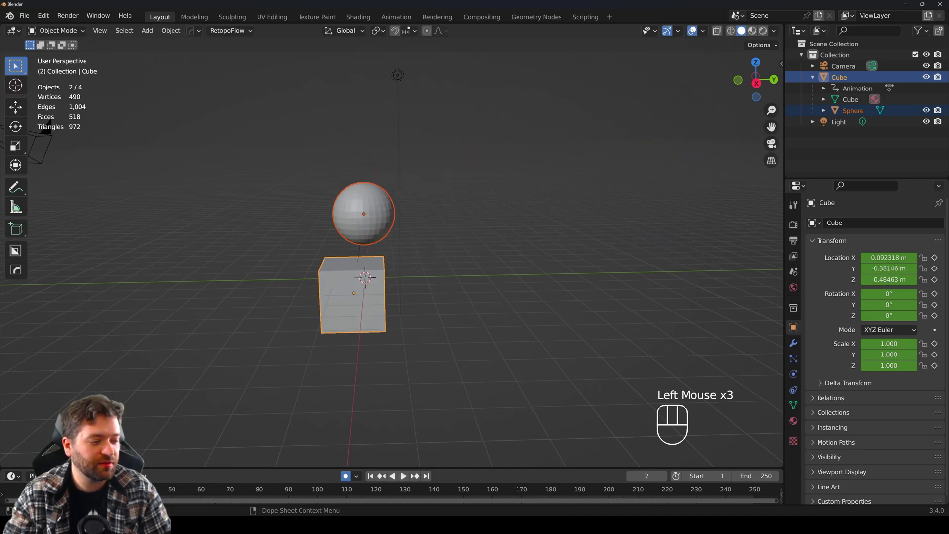
pyautogui.click(530, 277)
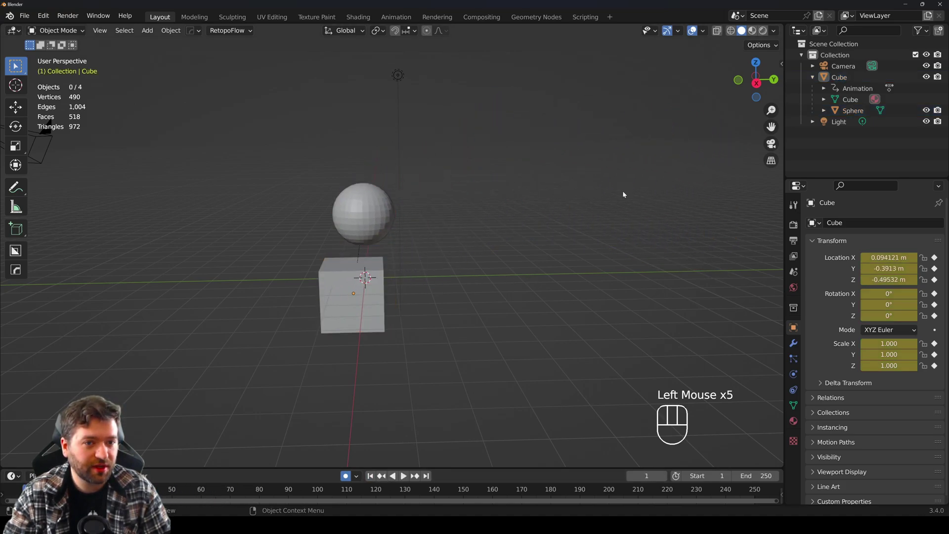
# Bake the Sphere's inherited motion into its own keyframes with Object > Animation > Bake Action
pyautogui.click(849, 113)
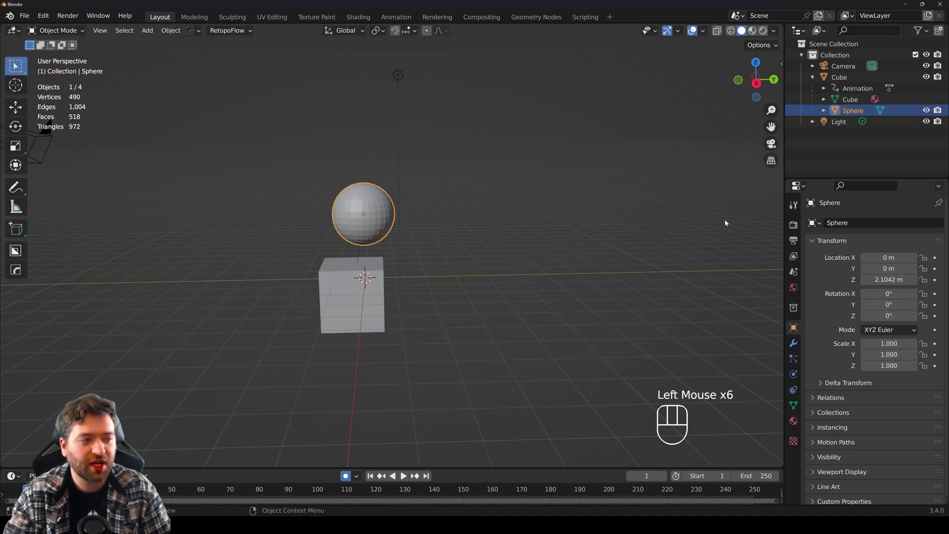
pyautogui.click(173, 32)
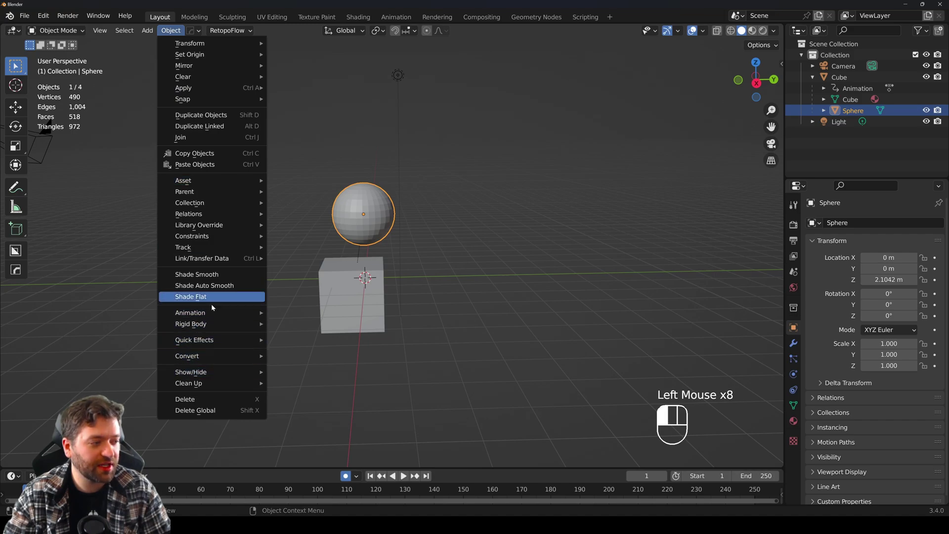
pyautogui.moveTo(213, 311)
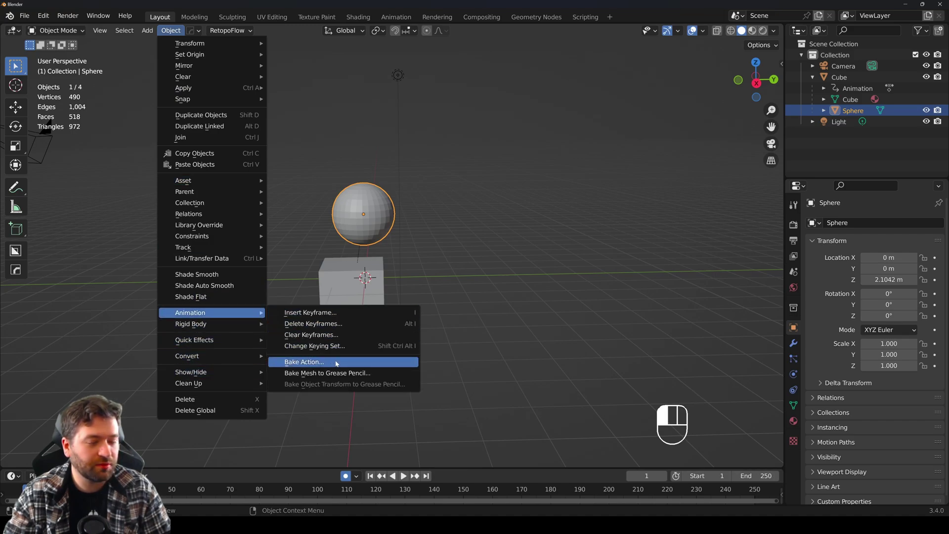
pyautogui.click(336, 363)
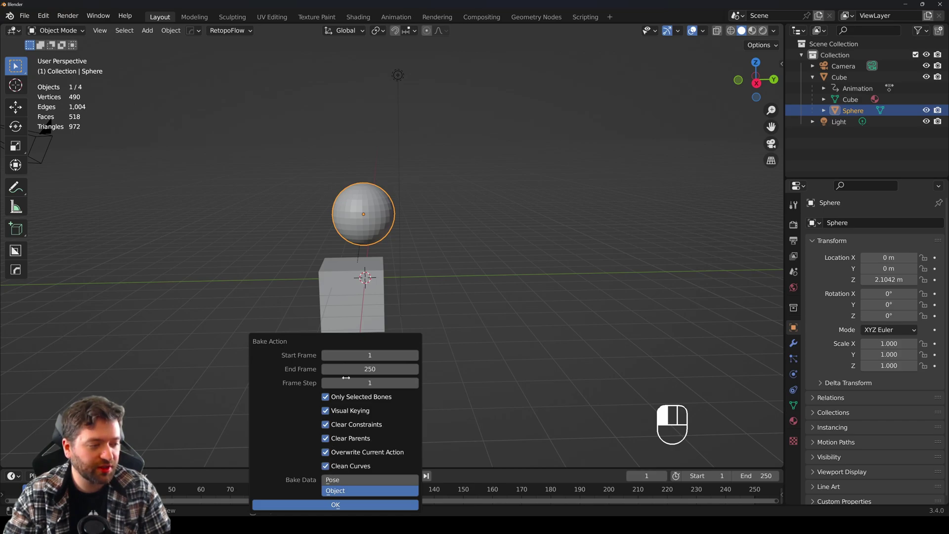
pyautogui.click(335, 505)
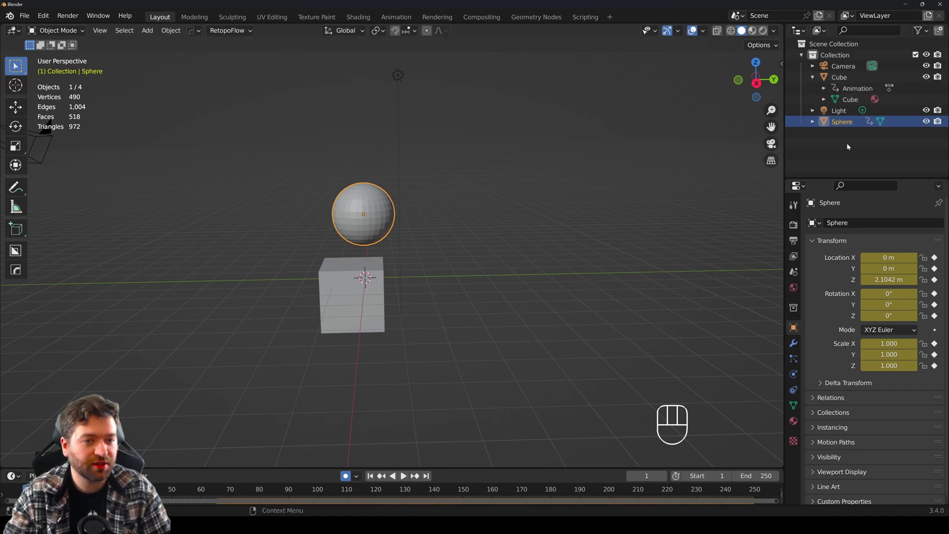
pyautogui.click(812, 122)
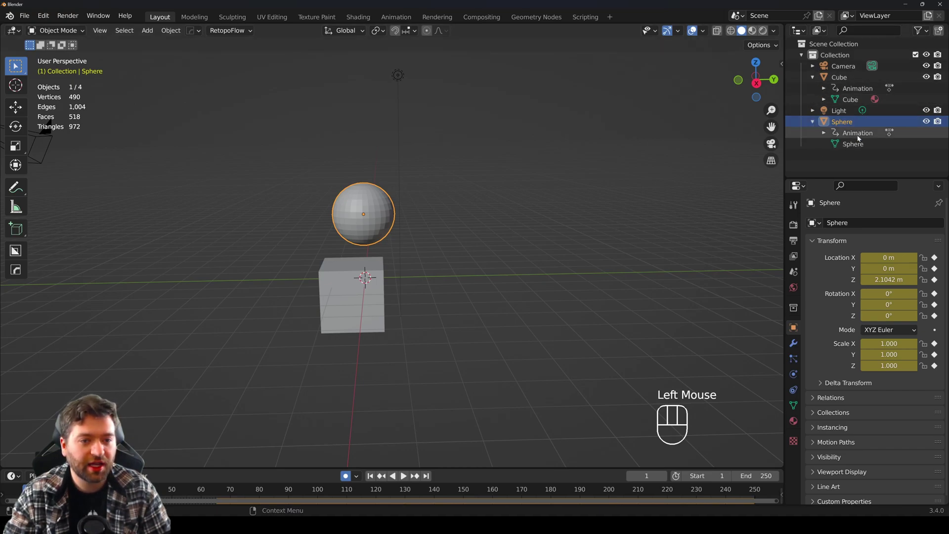
# Select the Cube and delete it
pyautogui.click(850, 77)
pyautogui.press('x')
pyautogui.click(520, 226)
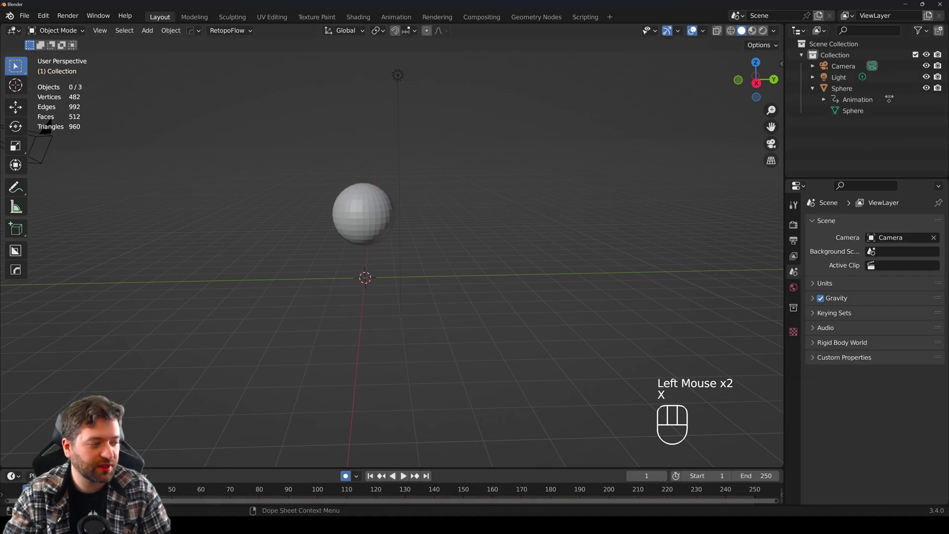
# Scrub the timeline to check the Sphere's baked motion without the cube
pyautogui.moveTo(198, 489); pyautogui.dragTo(260, 490)
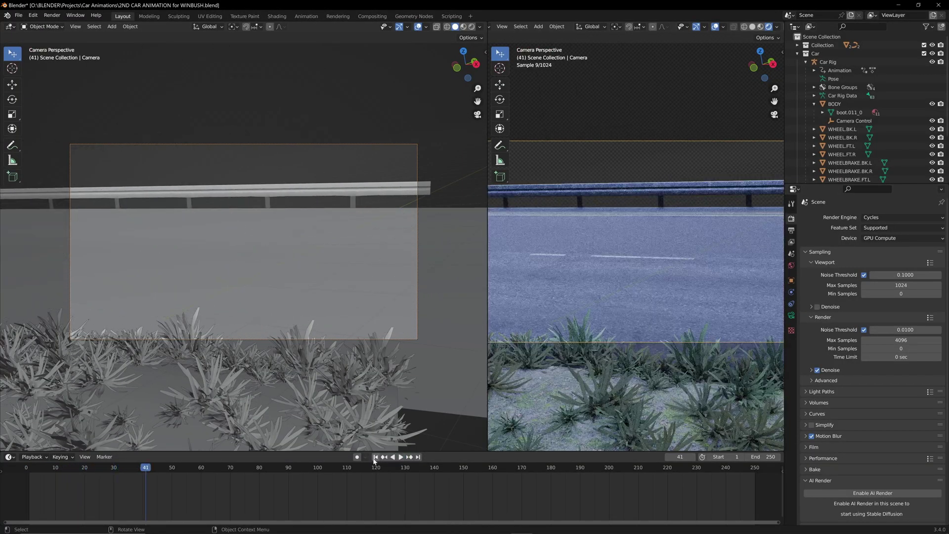
# Play to frame 36 and turn the camera around Z, then tilt it on X toward the car
pyautogui.press('Escape')
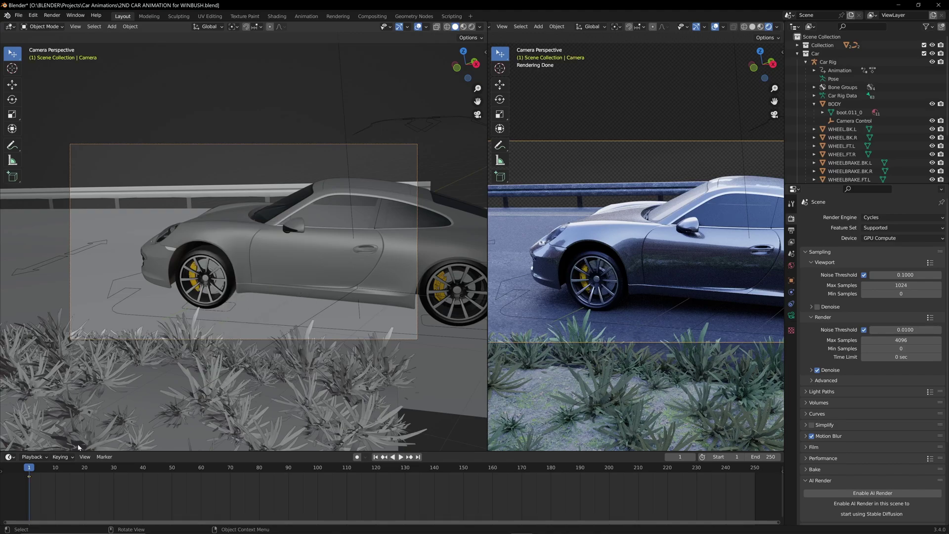
pyautogui.press('space')
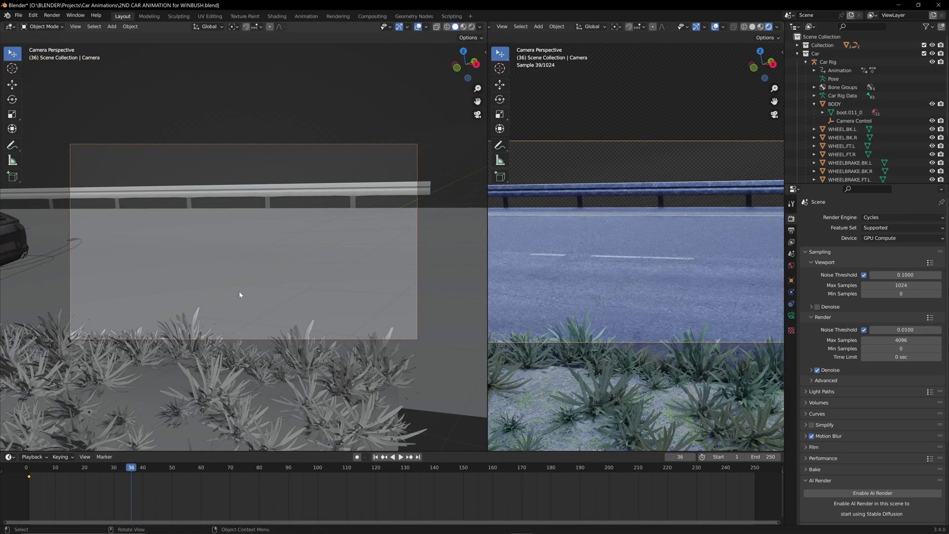
pyautogui.press('r')
pyautogui.press('z')
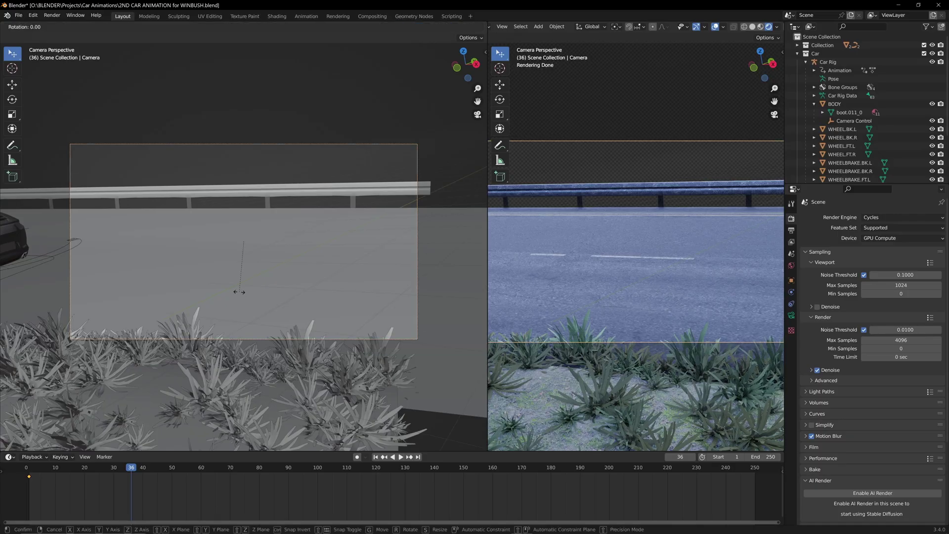
pyautogui.click(198, 289)
pyautogui.press('x')
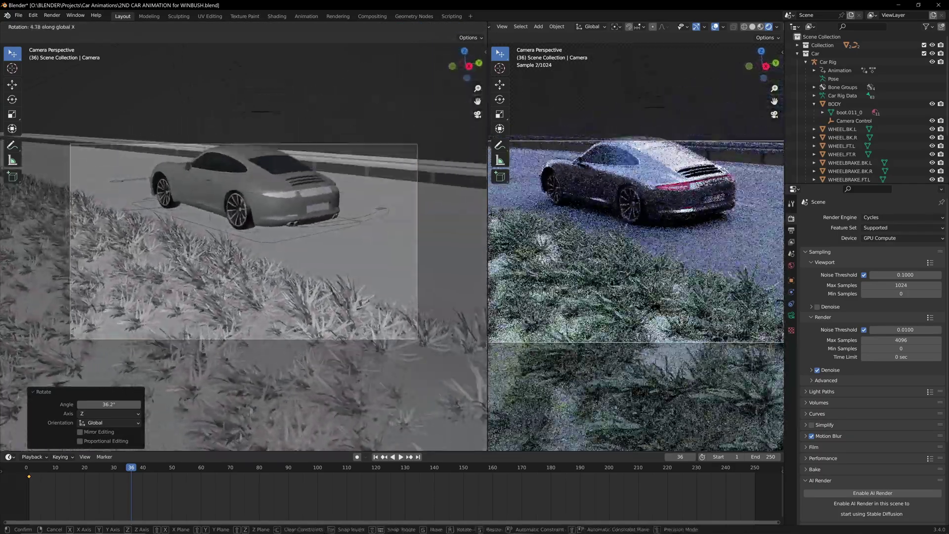
pyautogui.click(187, 365)
# Roll the camera slightly on Y and keyframe its rotation at frame 36
pyautogui.press('r')
pyautogui.press('y')
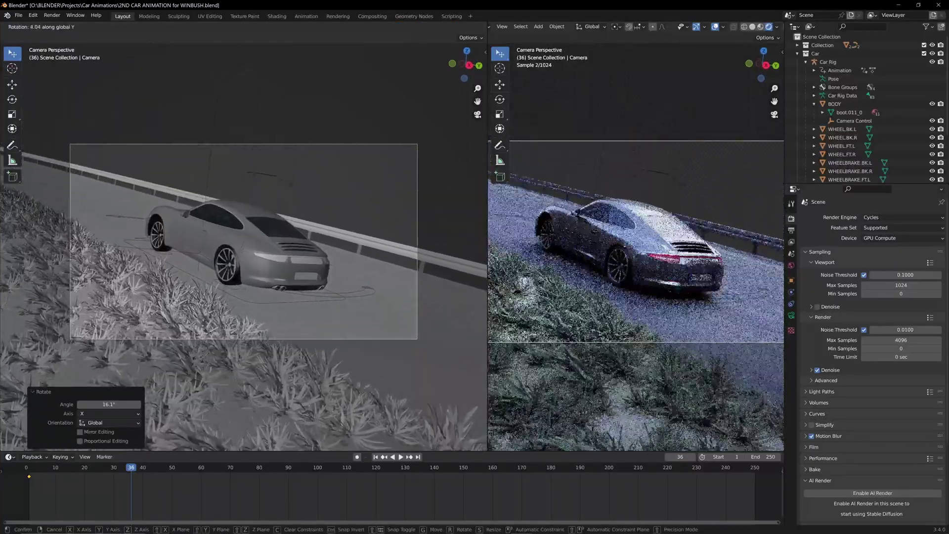
pyautogui.click(198, 362)
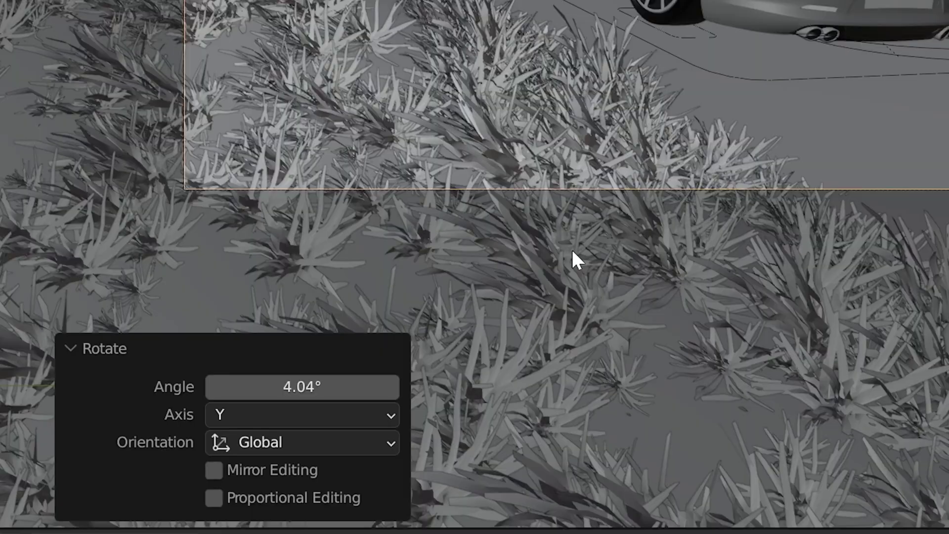
pyautogui.press('i')
pyautogui.click(198, 362)
# Replay the animation from frame 1 to check the new camera framing
pyautogui.click(29, 473)
pyautogui.press('space')
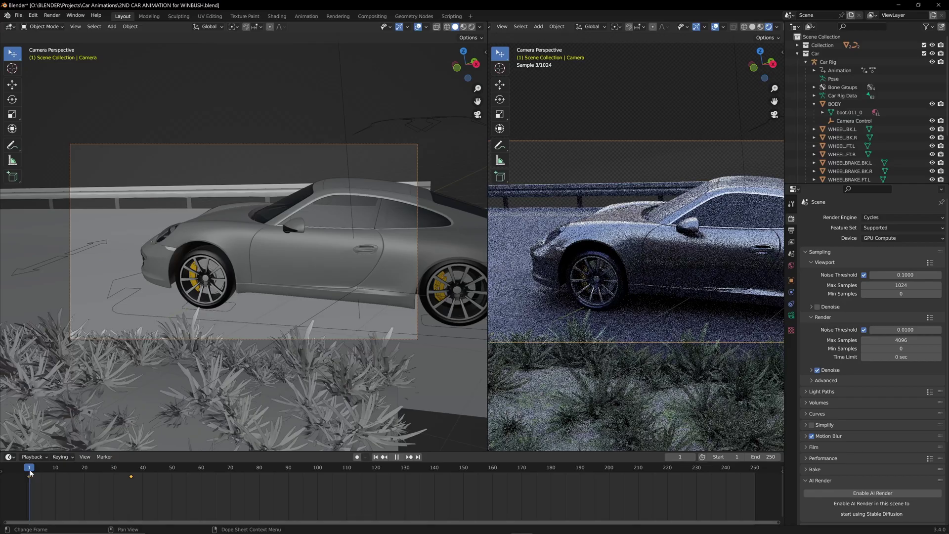
pyautogui.press('space')
pyautogui.click(12, 457)
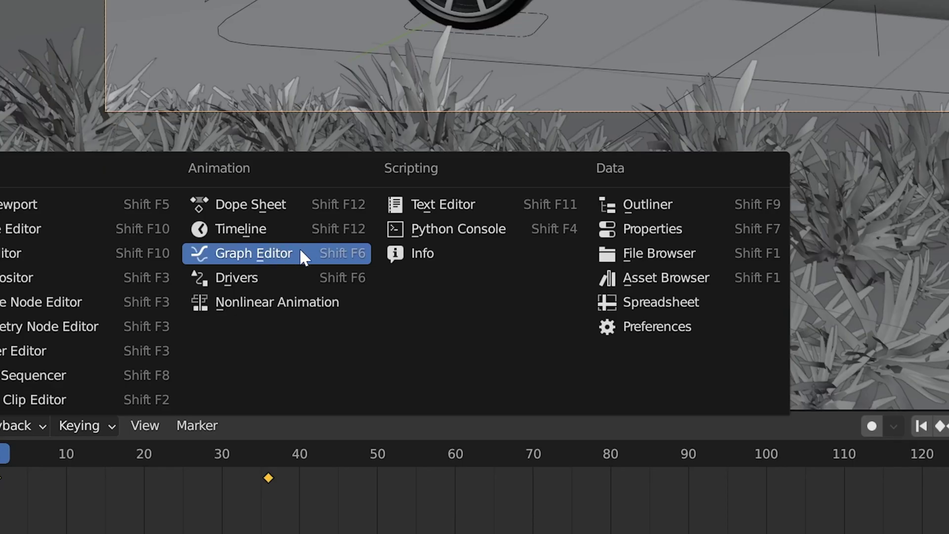
# Turn the bottom timeline into an enlarged Graph Editor and select the camera's Z Location curve
pyautogui.click(304, 251)
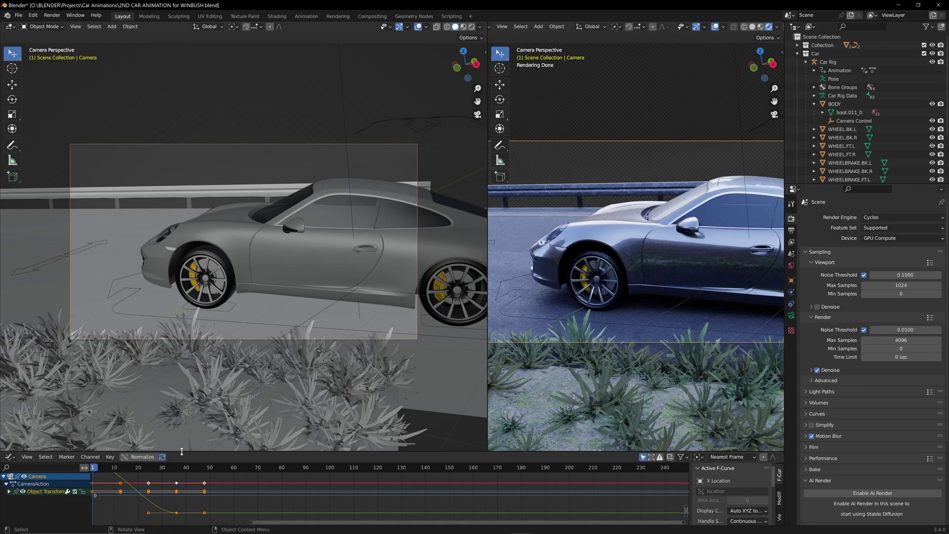
pyautogui.moveTo(181, 451); pyautogui.dragTo(182, 366)
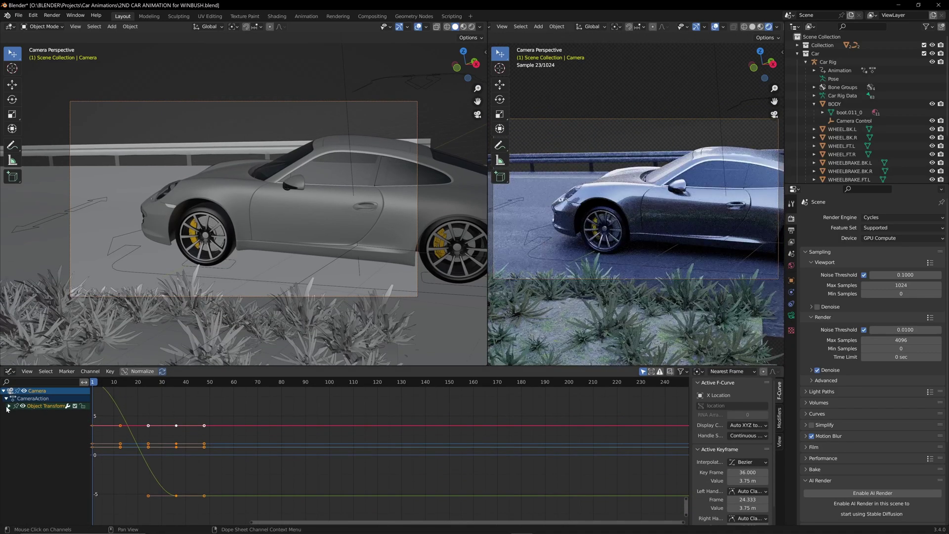
pyautogui.click(9, 406)
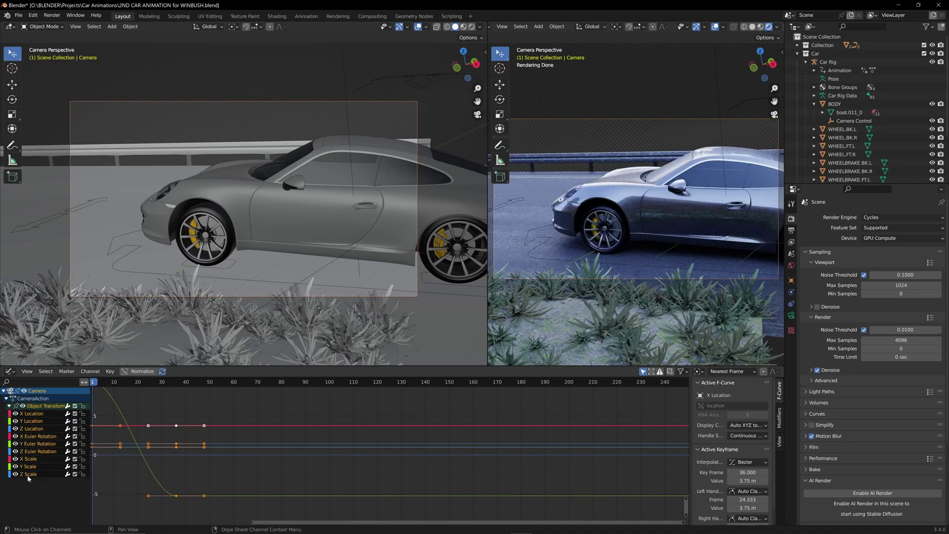
pyautogui.click(33, 429)
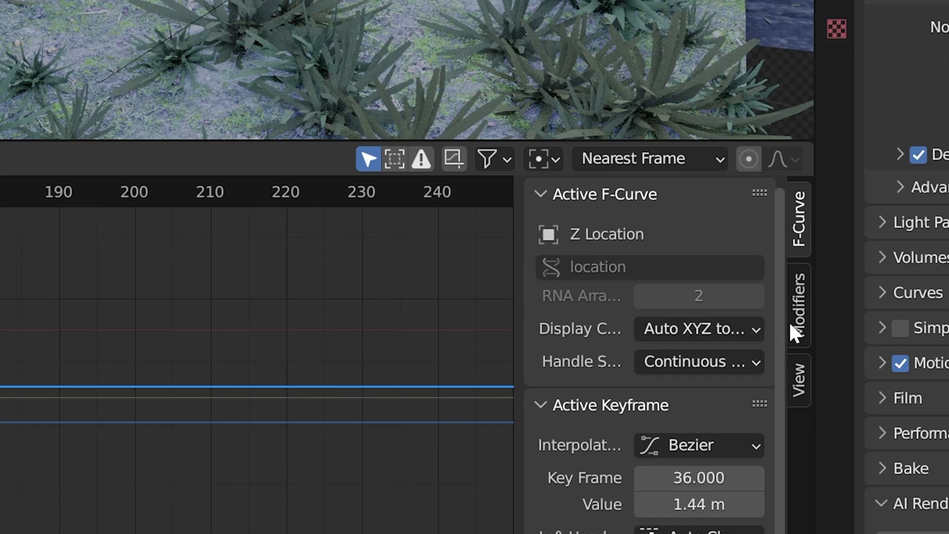
# Add a Noise modifier to the Z Location curve with Scale 15.5 and Strength 0.6
pyautogui.click(780, 424)
pyautogui.click(613, 199)
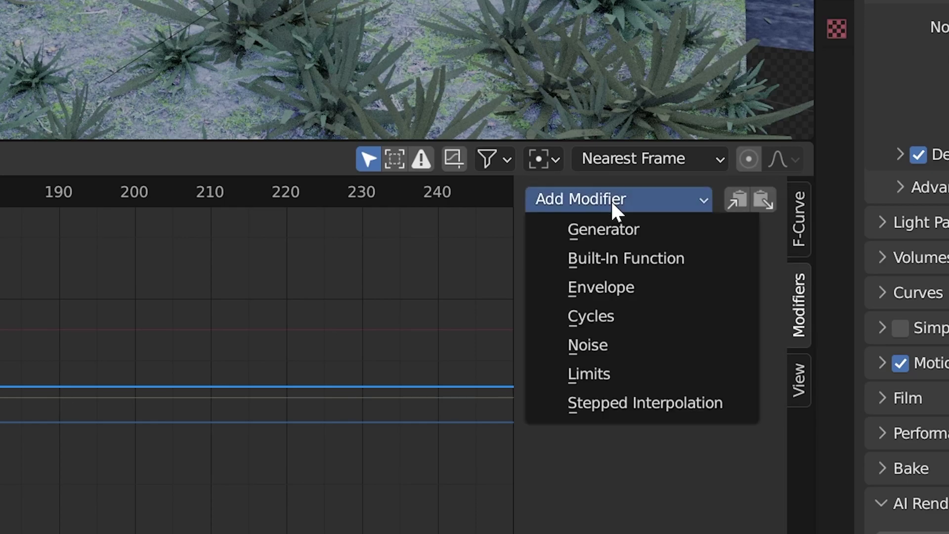
pyautogui.click(589, 344)
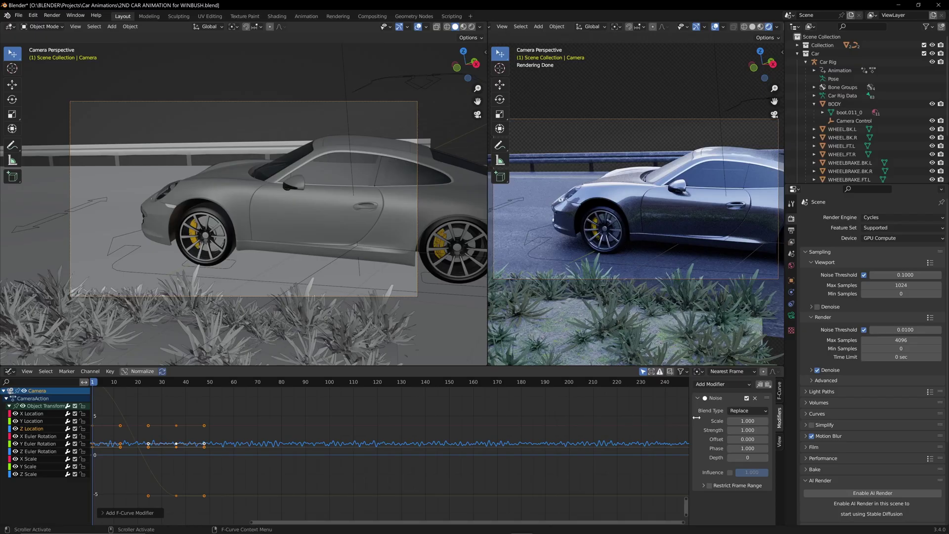
pyautogui.moveTo(95, 380)
pyautogui.mouseDown()
pyautogui.moveTo(171, 390)
pyautogui.moveTo(104, 388)
pyautogui.mouseUp()
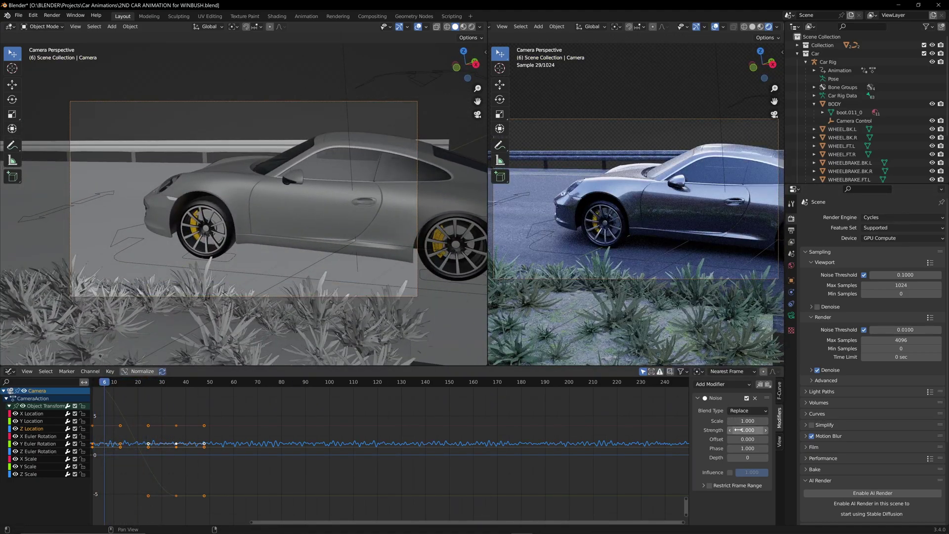
pyautogui.moveTo(743, 421)
pyautogui.mouseDown()
pyautogui.moveTo(796, 422)
pyautogui.moveTo(726, 430)
pyautogui.moveTo(742, 429)
pyautogui.mouseUp()
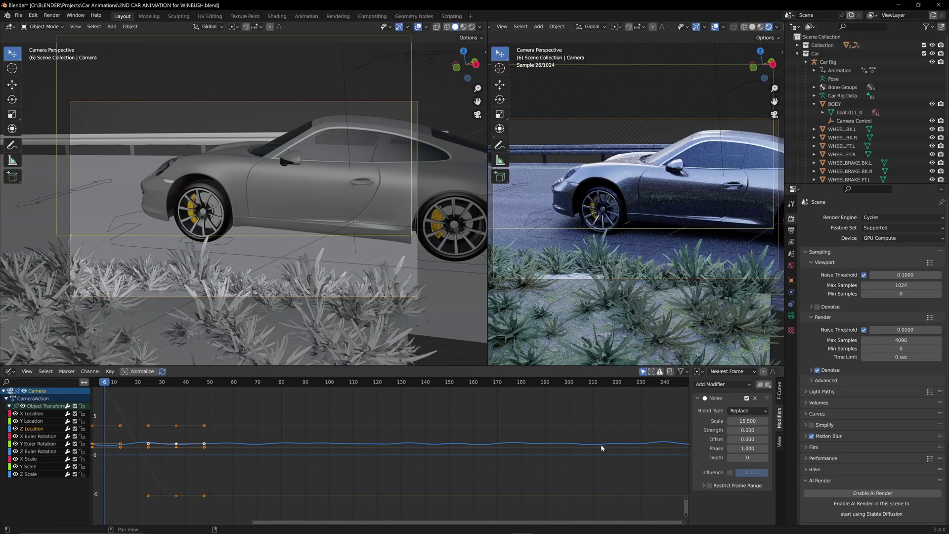
pyautogui.moveTo(114, 386); pyautogui.dragTo(91, 385)
# Play back the animation to watch the noise-driven camera shake
pyautogui.press('space')
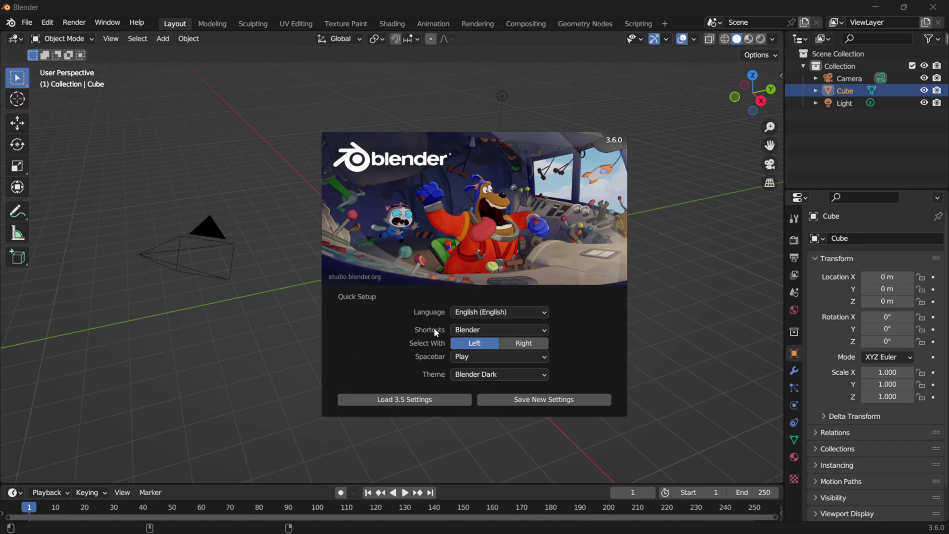
# Choose Industry Compatible shortcuts in the Quick Setup splash, then orbit around the cube
pyautogui.click(480, 329)
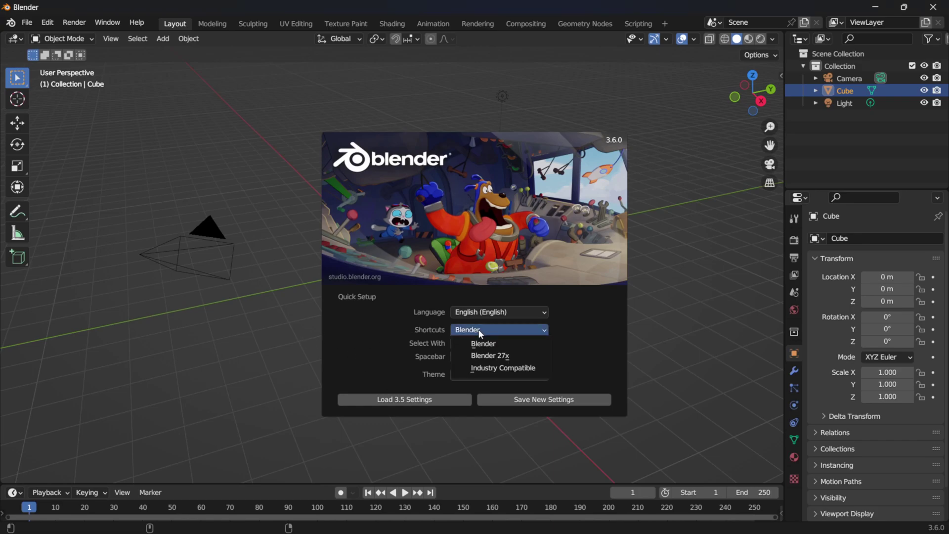
pyautogui.click(501, 368)
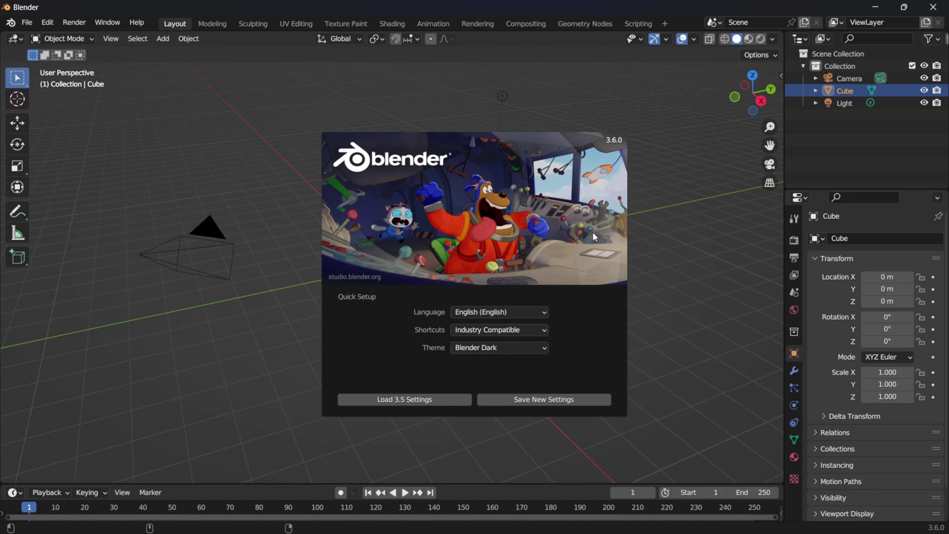
pyautogui.click(646, 248)
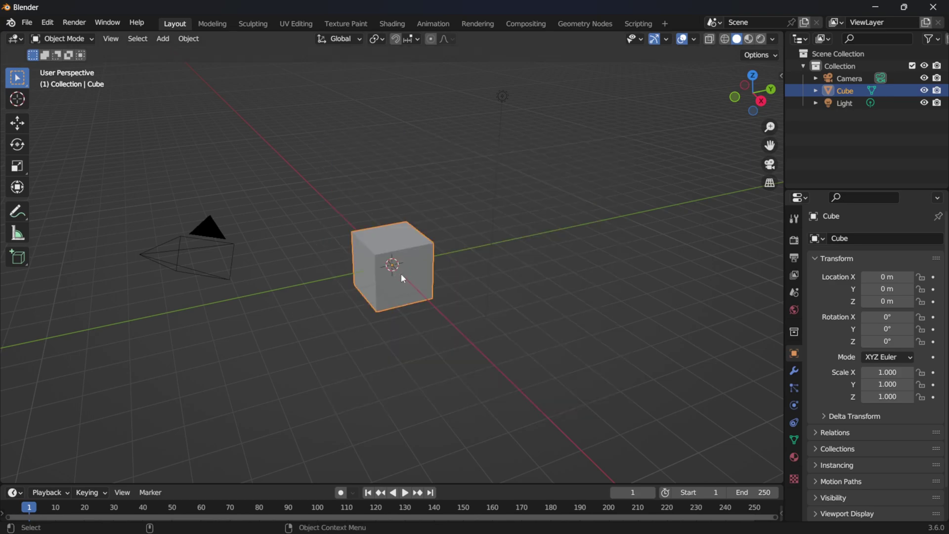
pyautogui.keyDown('alt'); pyautogui.moveTo(462, 258); pyautogui.dragTo(385, 222); pyautogui.keyUp('alt')
pyautogui.moveTo(385, 223); pyautogui.dragTo(457, 252, button='middle')
# Set the keymap preset in Preferences to Industry Compatible
pyautogui.click(48, 23)
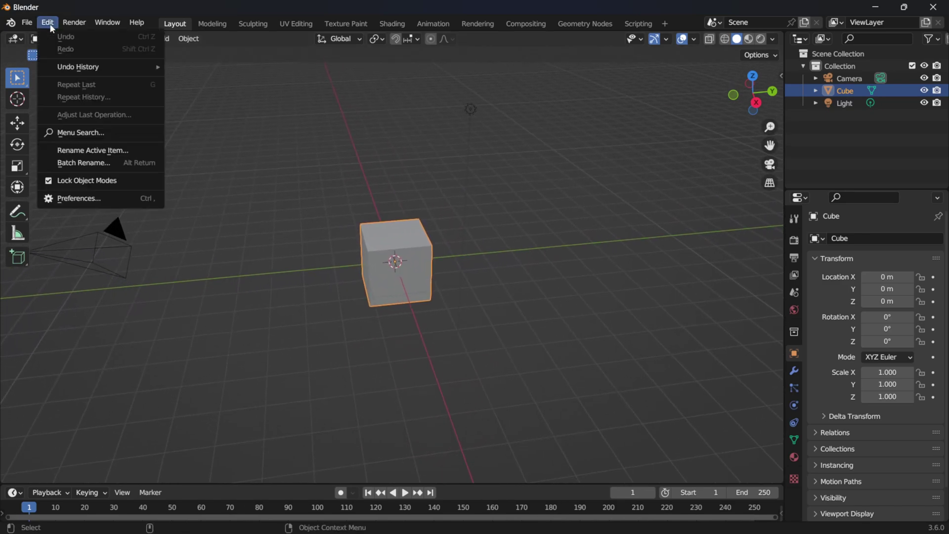
pyautogui.click(84, 199)
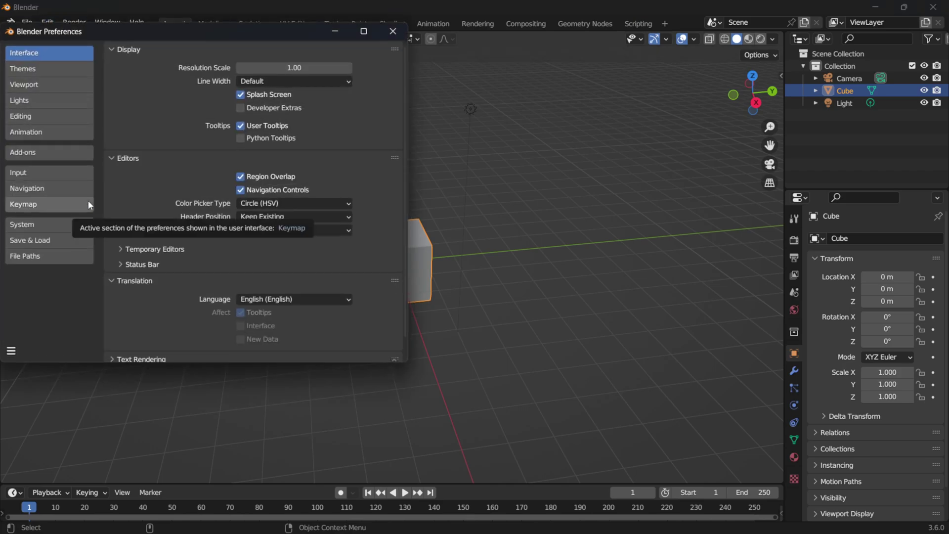
pyautogui.click(15, 203)
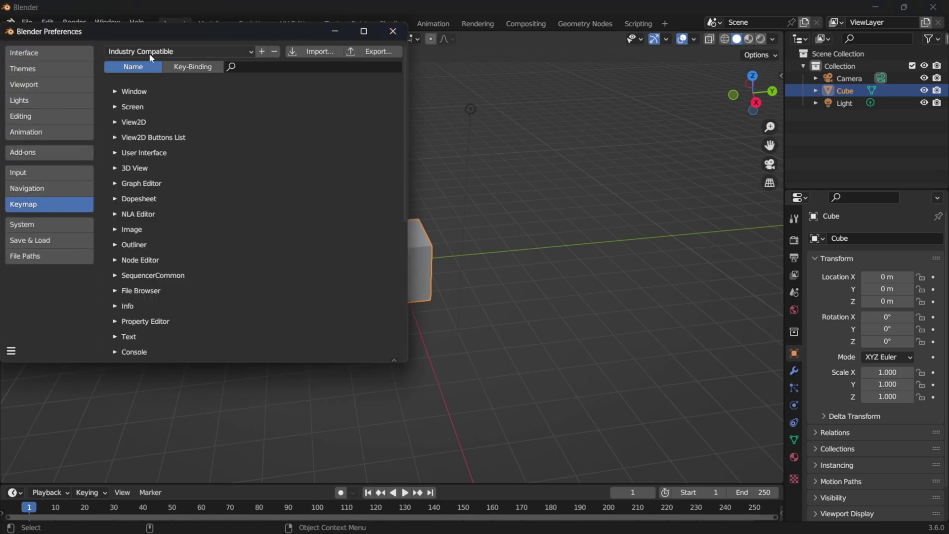
pyautogui.click(192, 52)
pyautogui.click(189, 64)
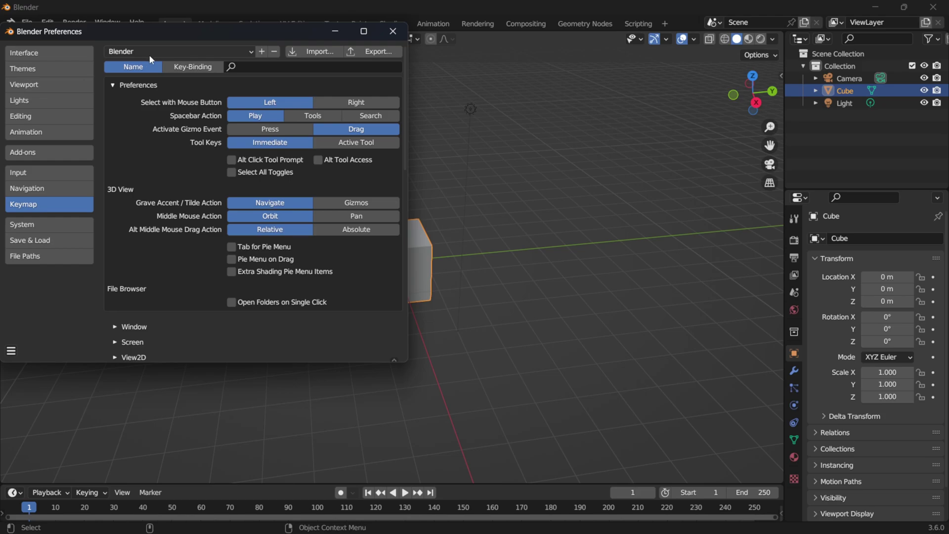
pyautogui.click(242, 53)
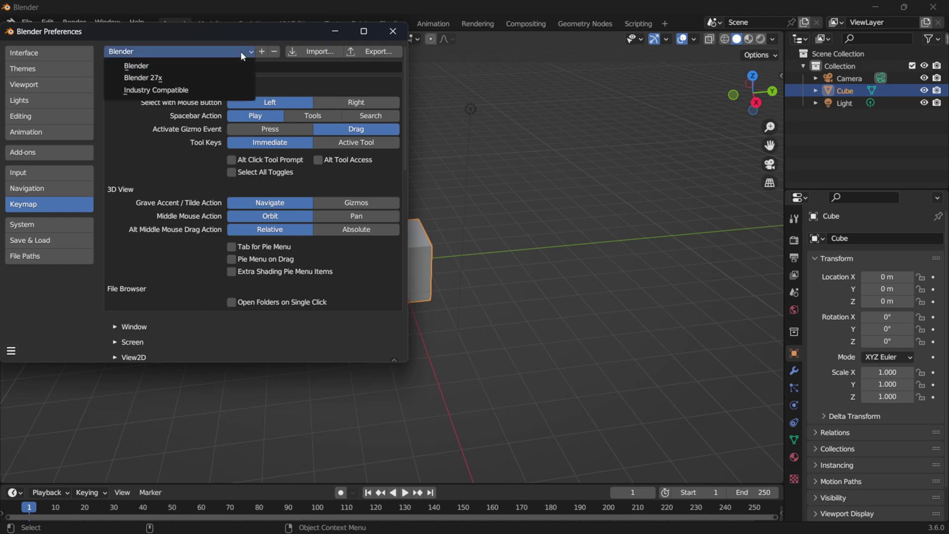
pyautogui.click(164, 92)
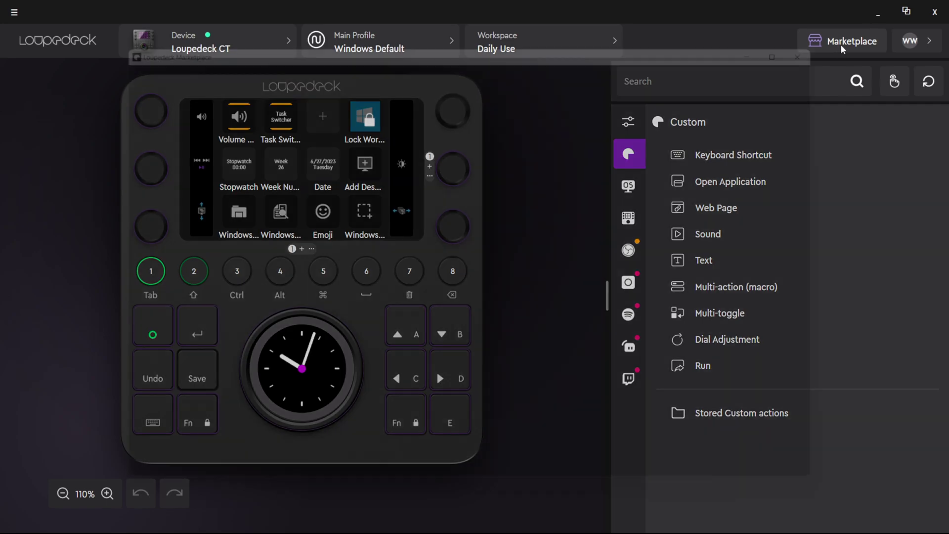
pyautogui.click(840, 46)
pyautogui.scroll(-10, 462, 230)
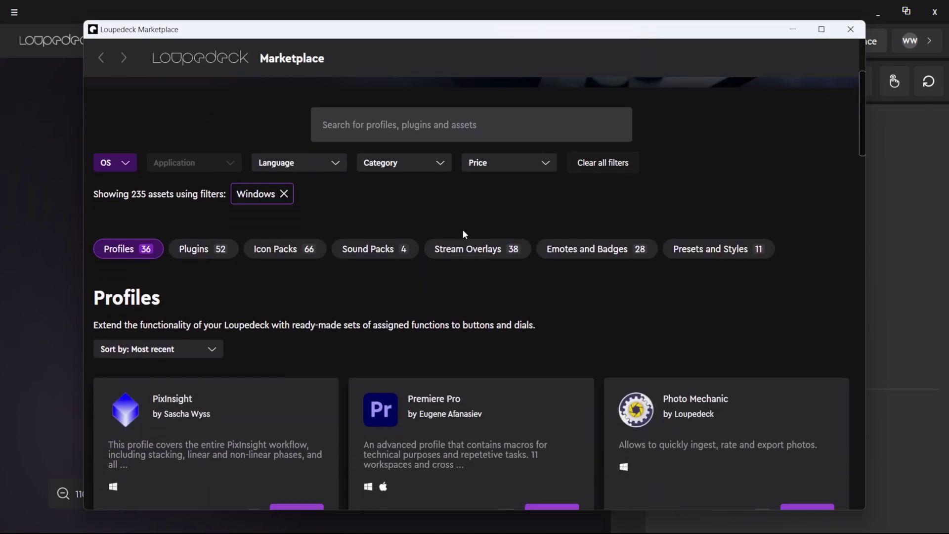
pyautogui.scroll(-10, 461, 226)
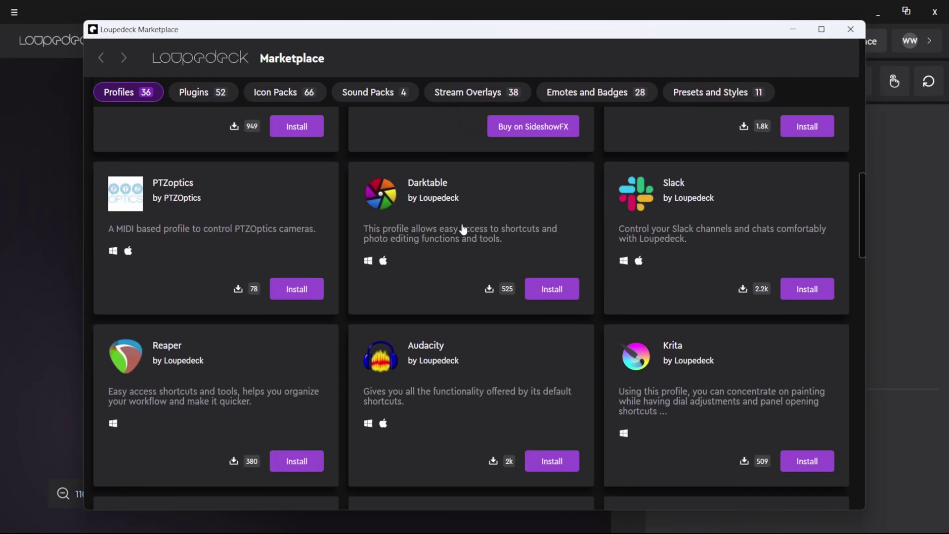
pyautogui.scroll(-5, 462, 229)
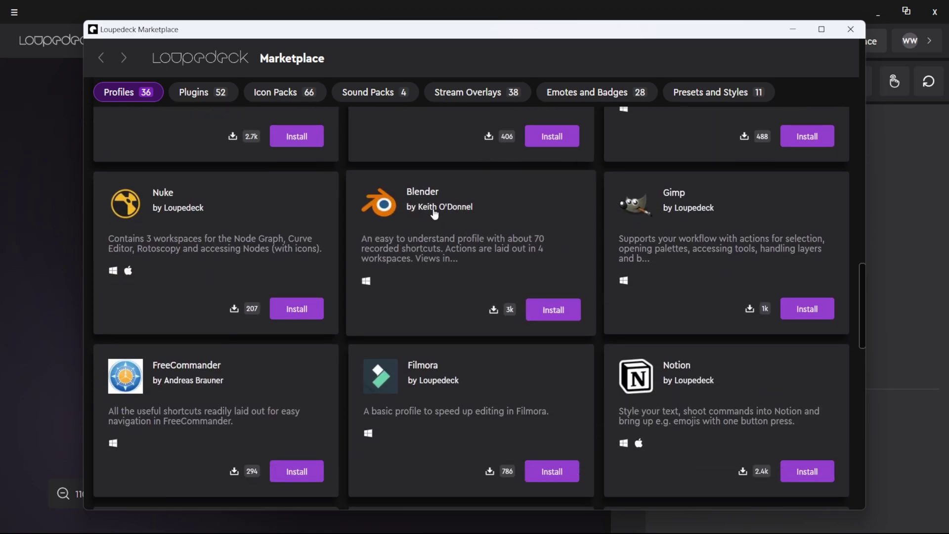
pyautogui.click(438, 215)
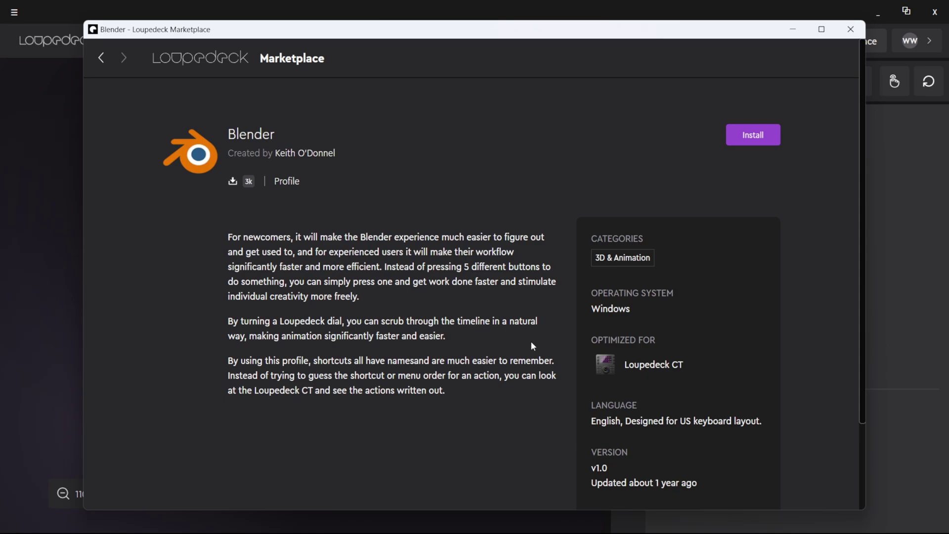
pyautogui.scroll(-2, 354, 345)
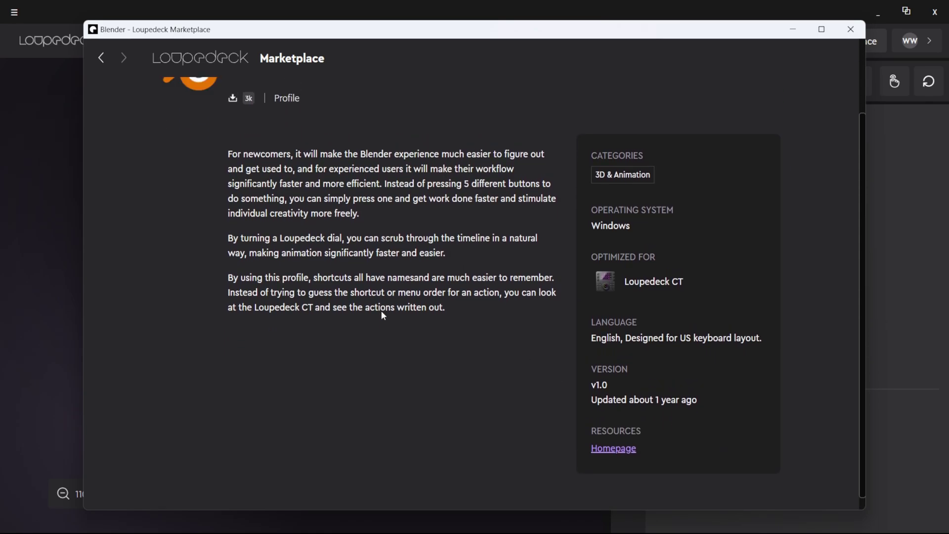
pyautogui.scroll(2, 384, 315)
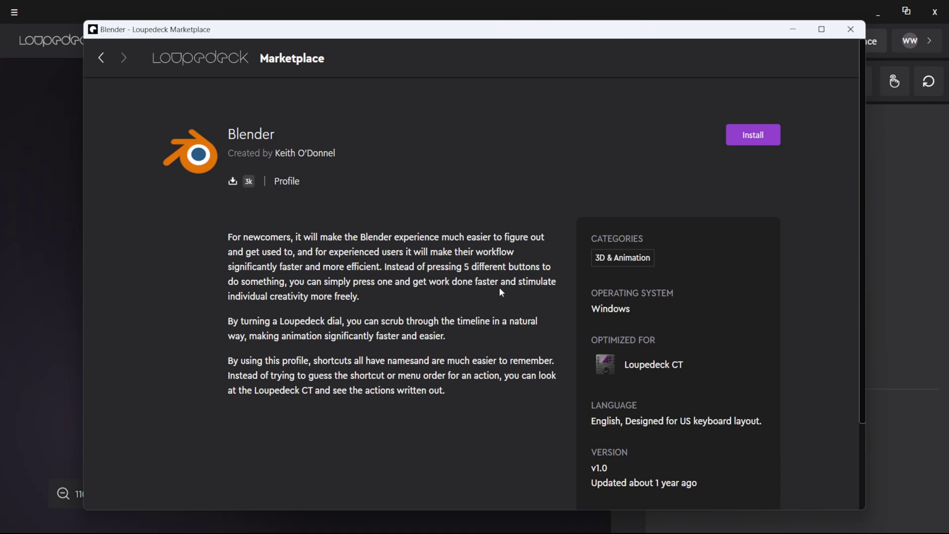
pyautogui.click(850, 29)
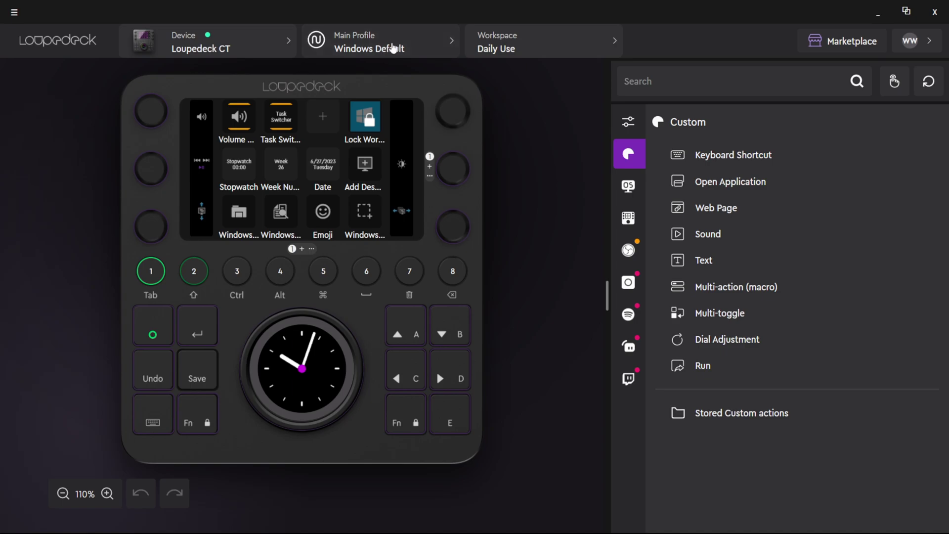
# Pick the blender application profile from the Loupedeck CT's profile list
pyautogui.click(391, 48)
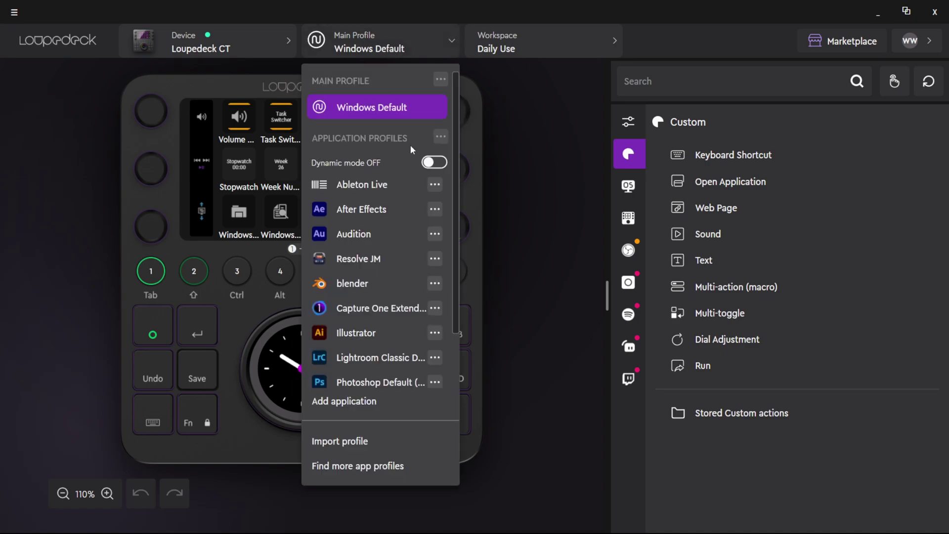
pyautogui.click(361, 283)
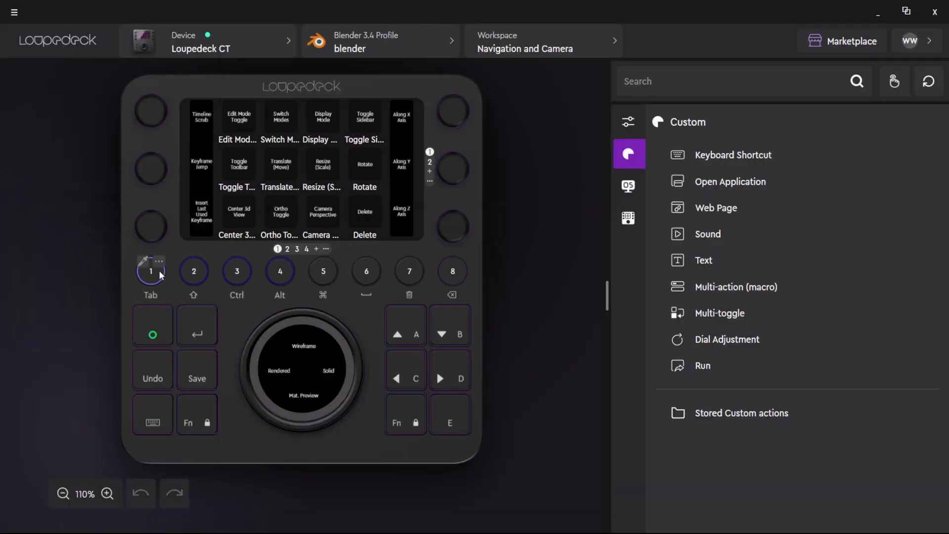
pyautogui.click(414, 48)
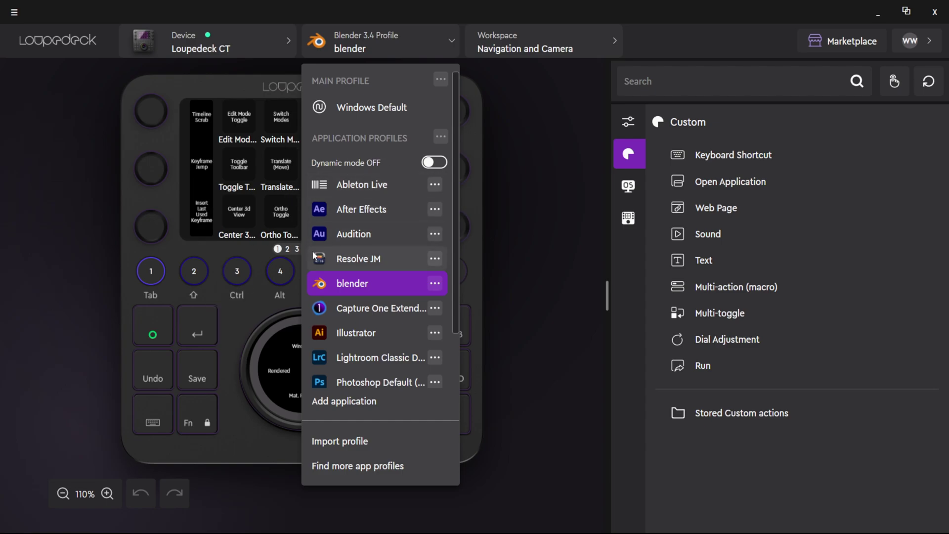
pyautogui.click(364, 283)
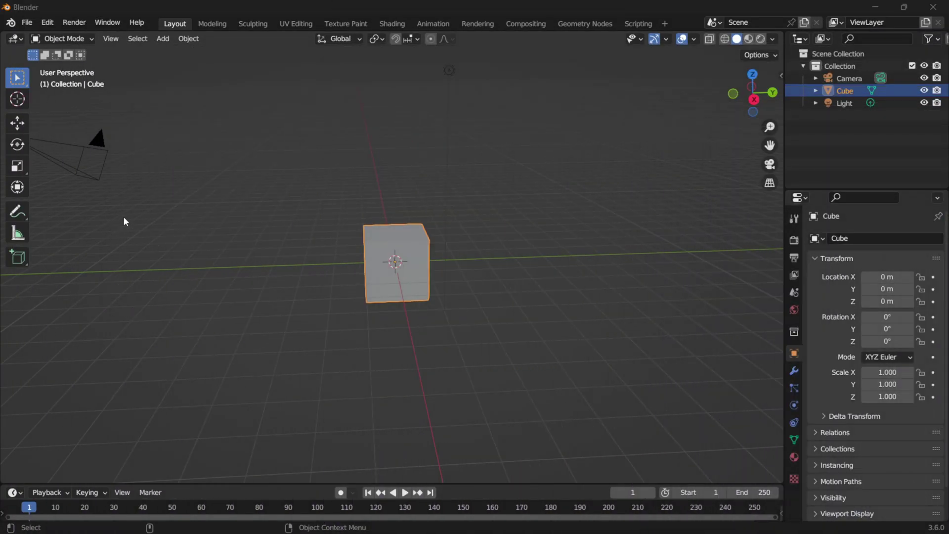
# Deselect the cube, set the Preferences keymap preset to Blender, and close Preferences
pyautogui.hotkey('alt', 'a')
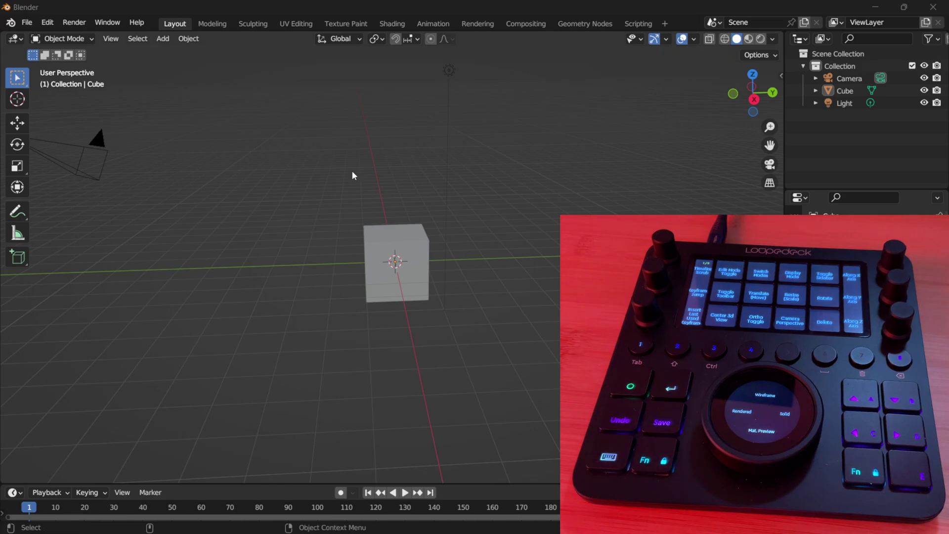
pyautogui.click(48, 22)
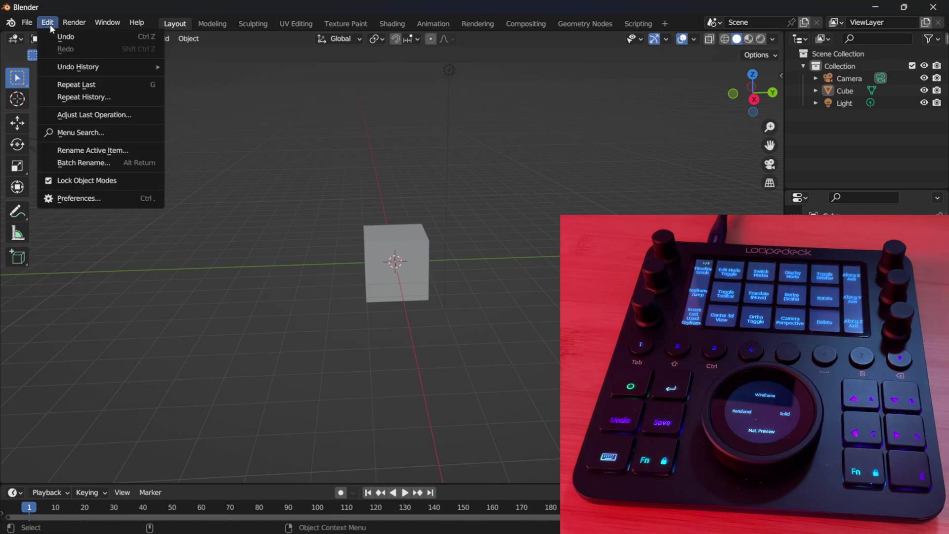
pyautogui.click(83, 200)
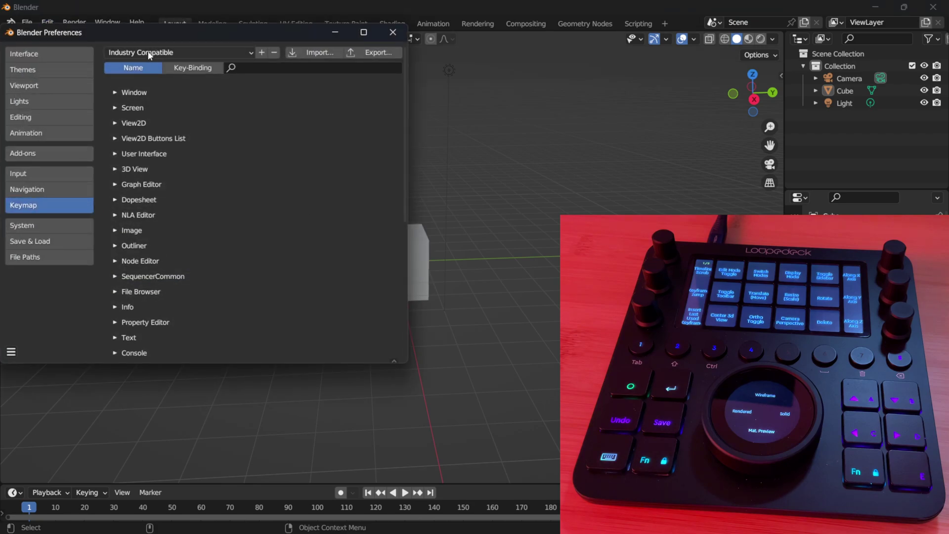
pyautogui.click(130, 53)
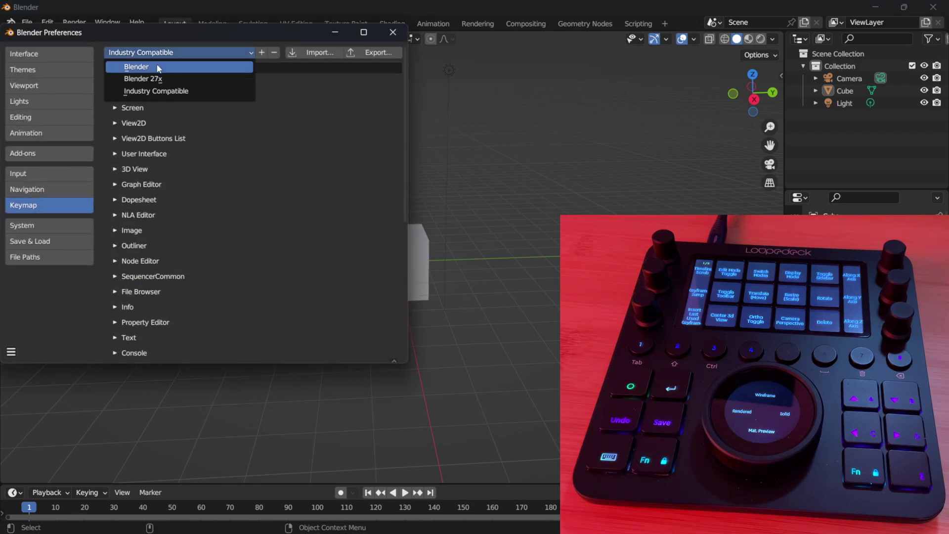
pyautogui.click(143, 70)
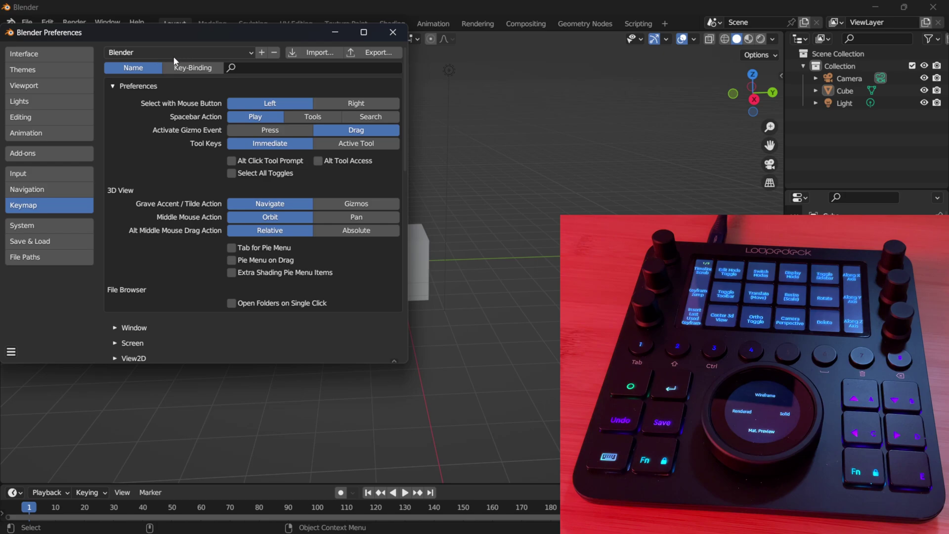
pyautogui.click(393, 32)
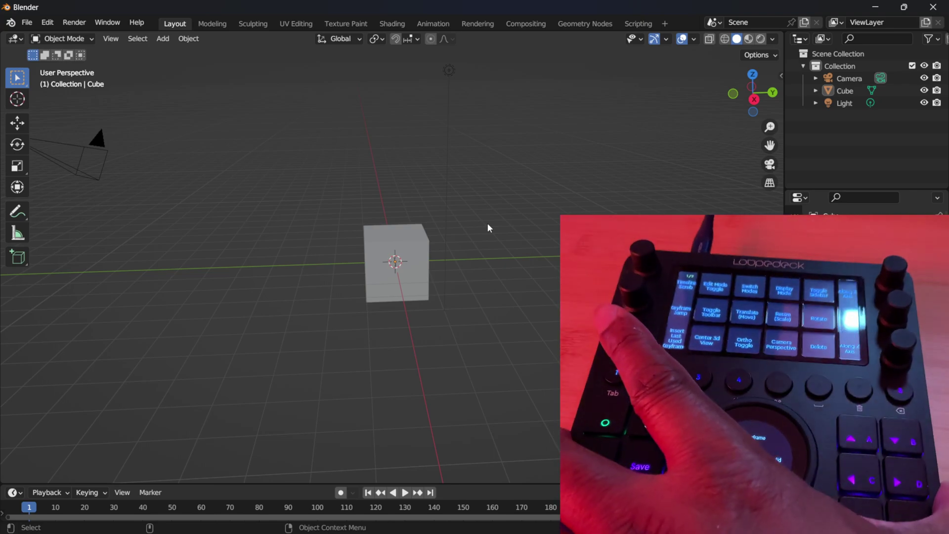
# Toggle camera view, the sidebar and Edit Mode on and off with the Loupedeck keys
pyautogui.press('KP_0')
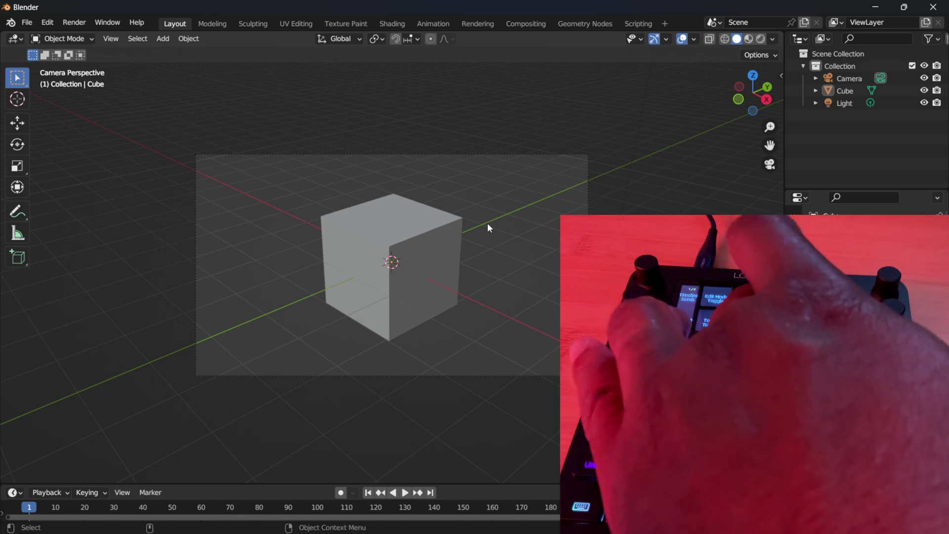
pyautogui.press('KP_0')
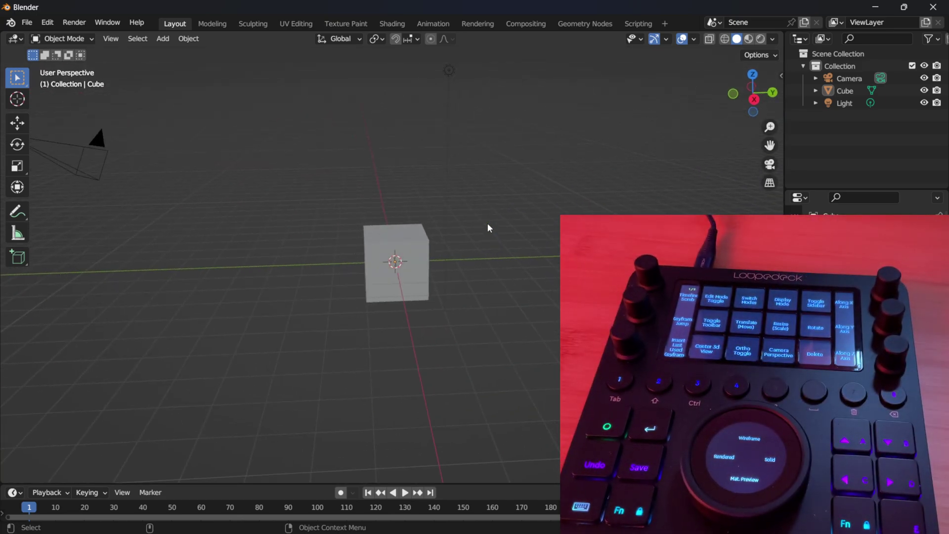
pyautogui.press('n')
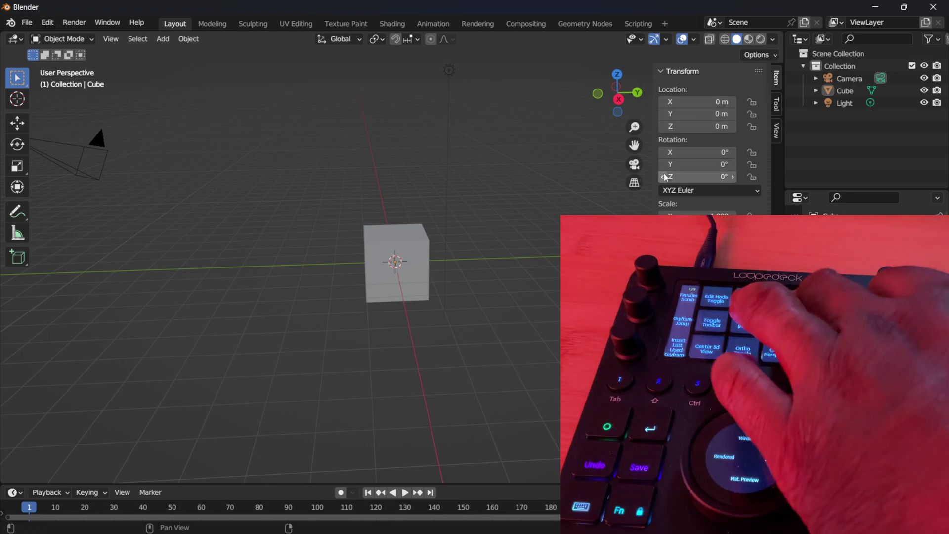
pyautogui.press('n')
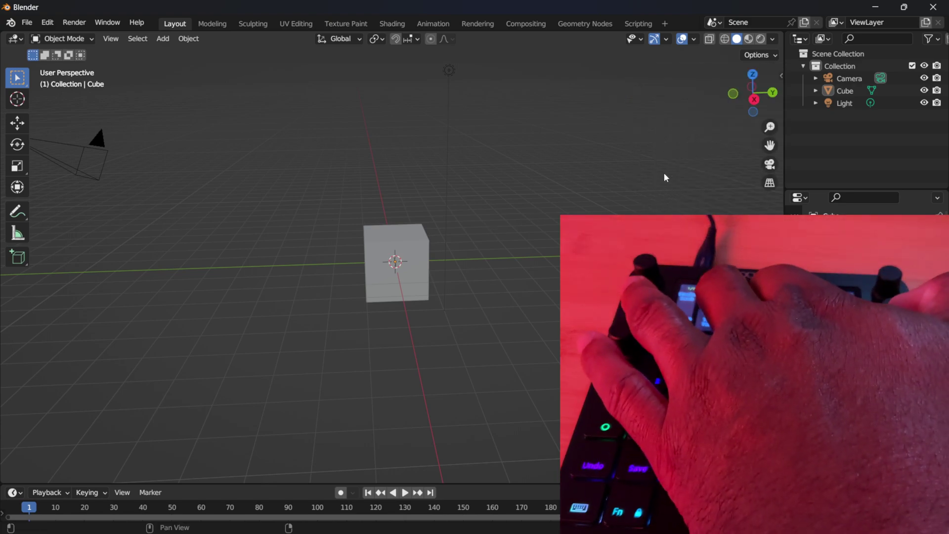
pyautogui.press('Tab')
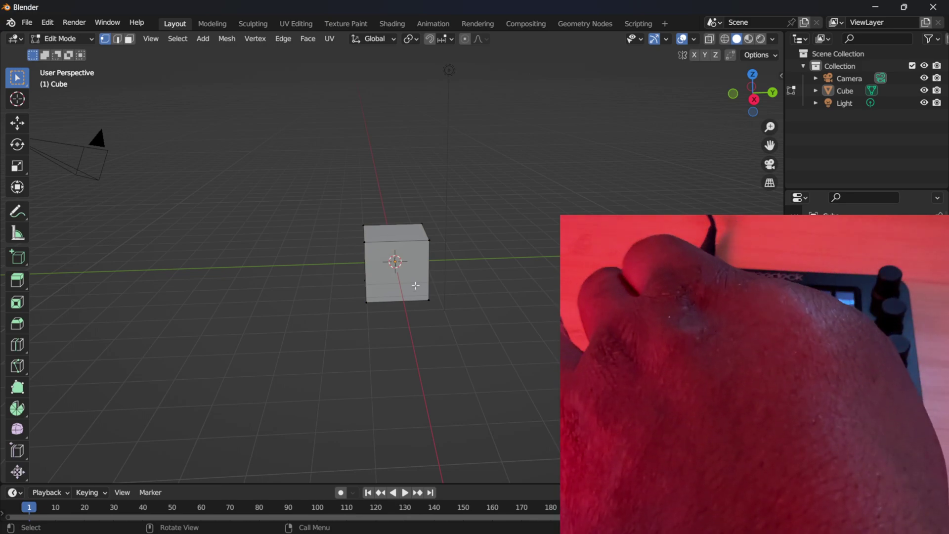
pyautogui.press('Tab')
# Put the cube in Texture Paint mode and switch shading from Rendered to Wireframe
pyautogui.hotkey('ctrl', 'Tab')
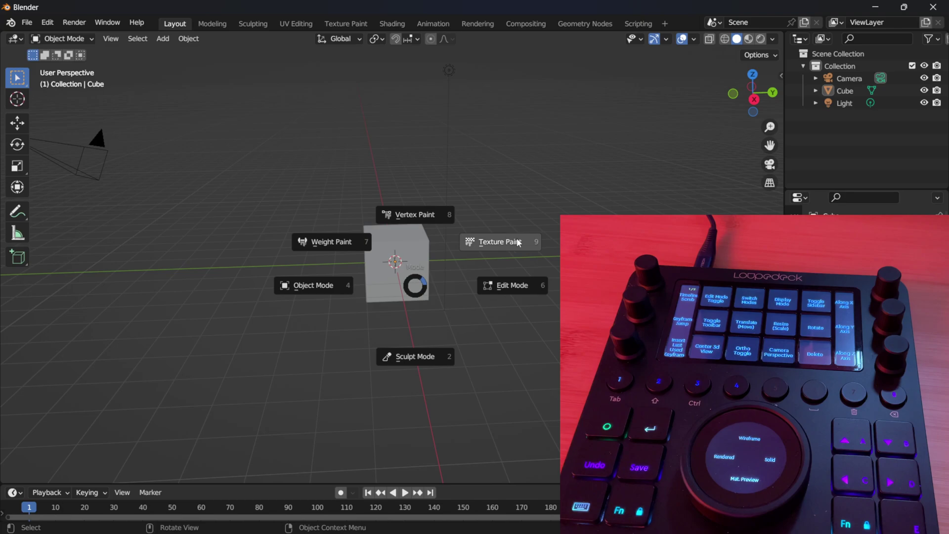
pyautogui.click(608, 175)
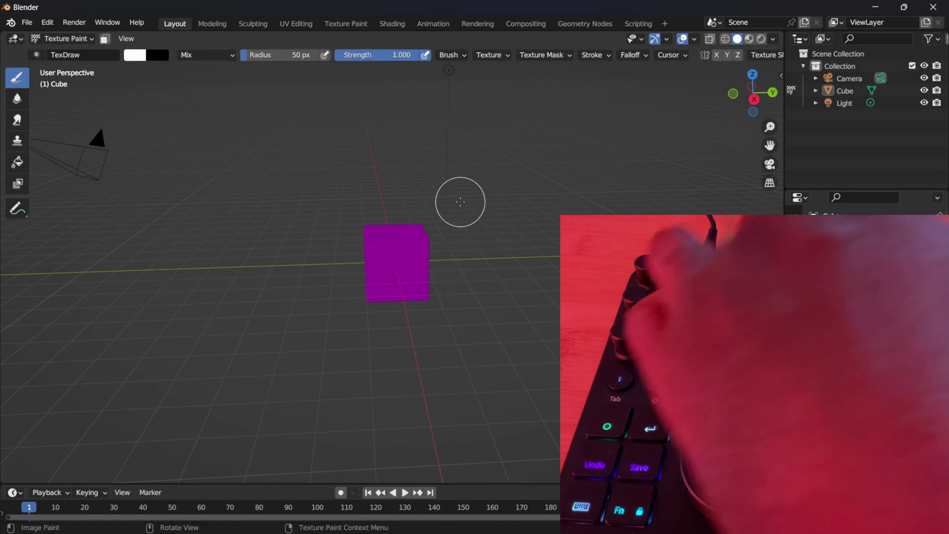
pyautogui.press('z')
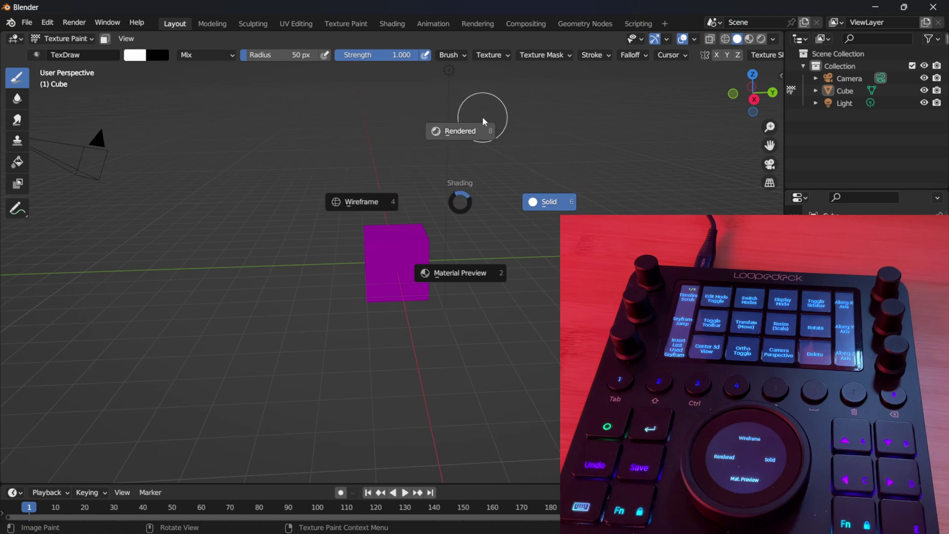
pyautogui.click(460, 144)
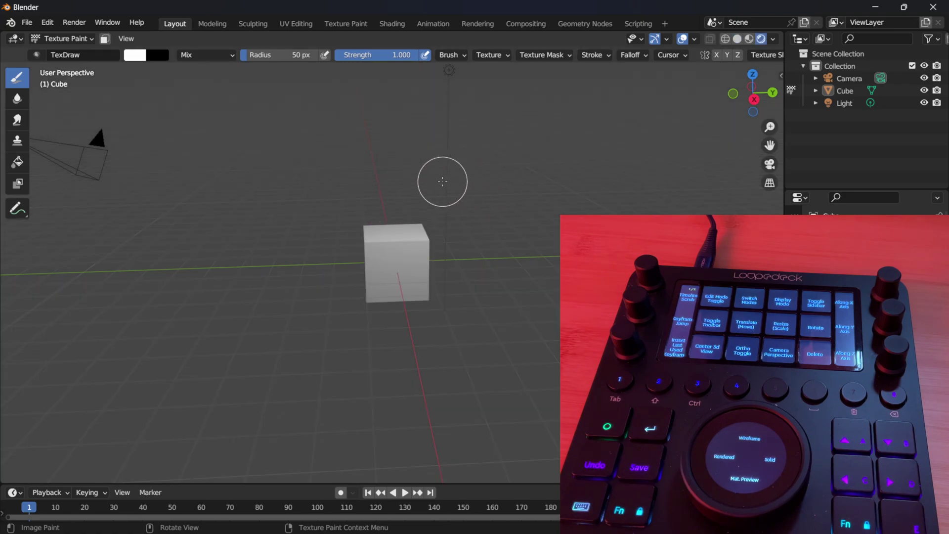
pyautogui.press('z')
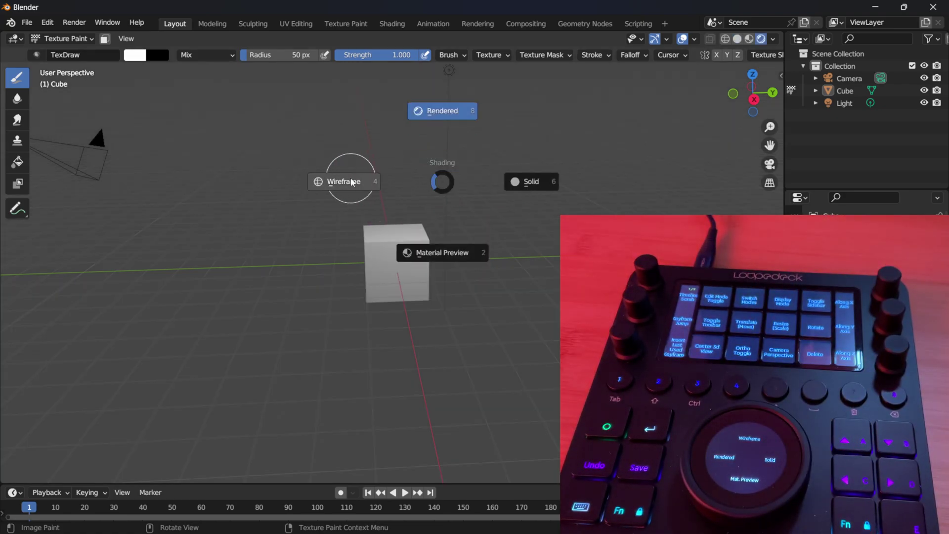
pyautogui.click(353, 189)
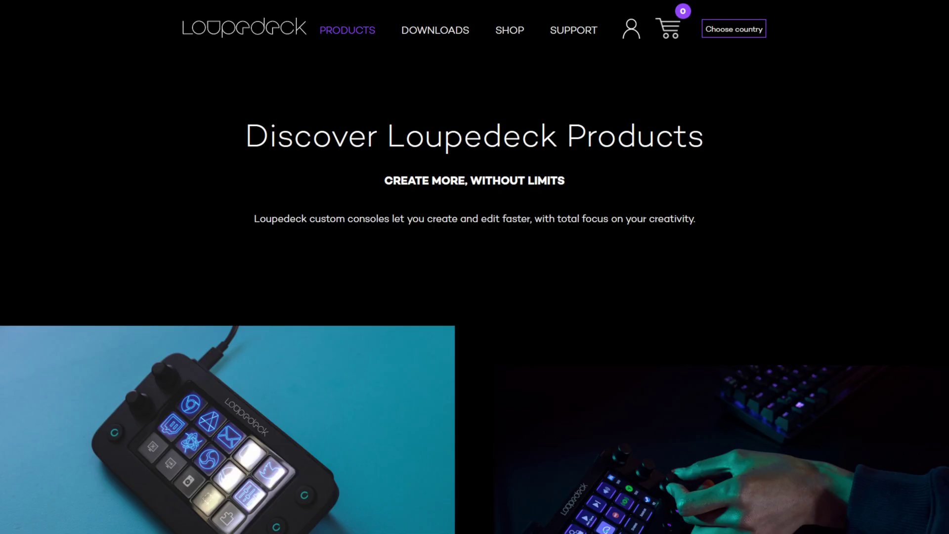
# Scroll through the products page comparing Live S, Live, CT and Loupedeck+ prices
pyautogui.scroll(-1, 661, 257)
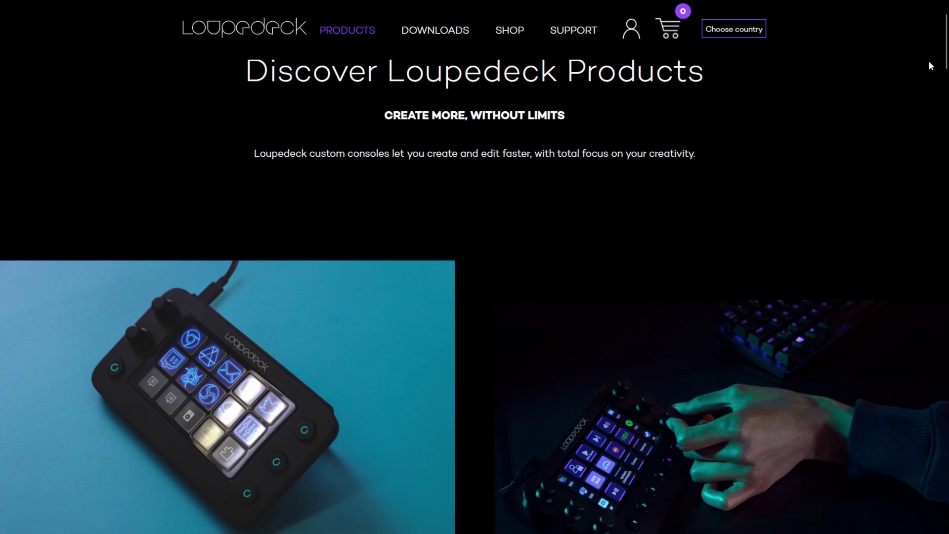
pyautogui.scroll(-3, 945, 59)
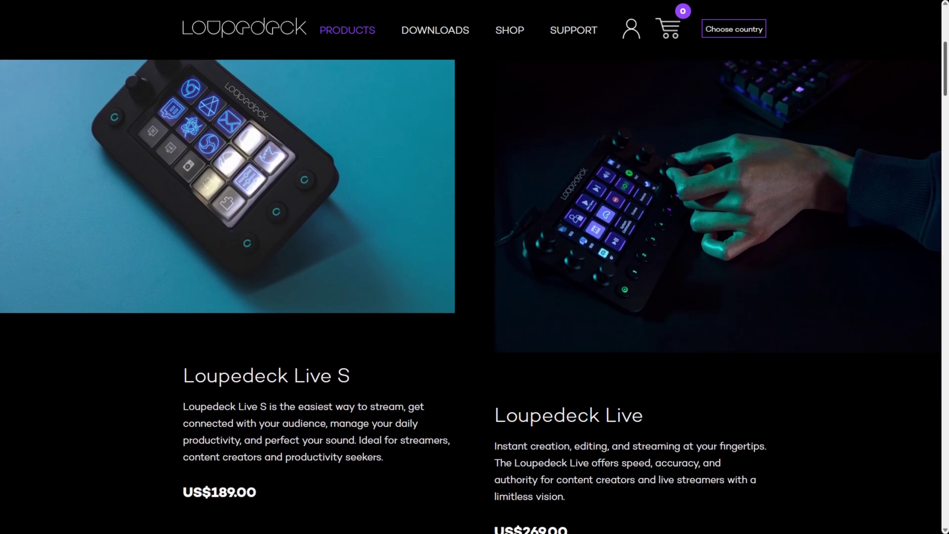
pyautogui.scroll(-8, 474, 296)
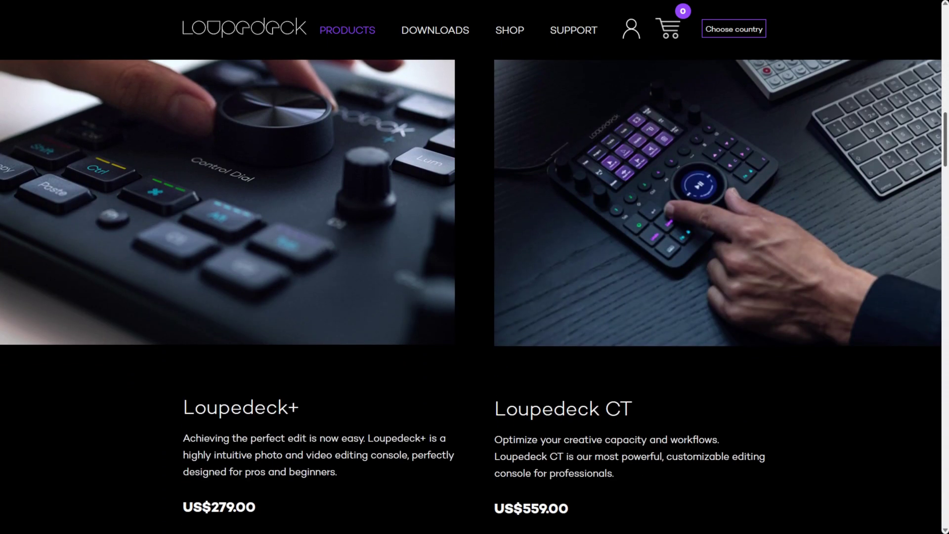
pyautogui.scroll(1, 629, 455)
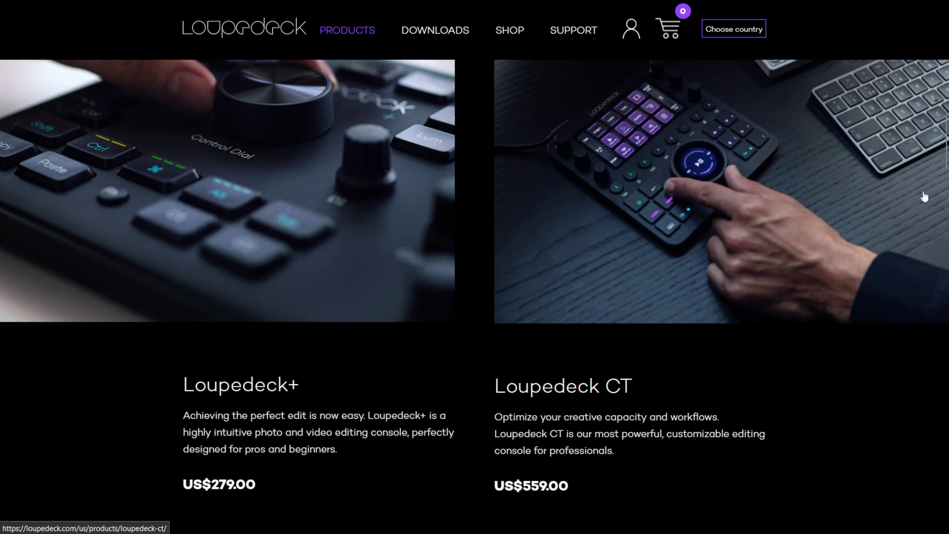
pyautogui.scroll(8, 631, 322)
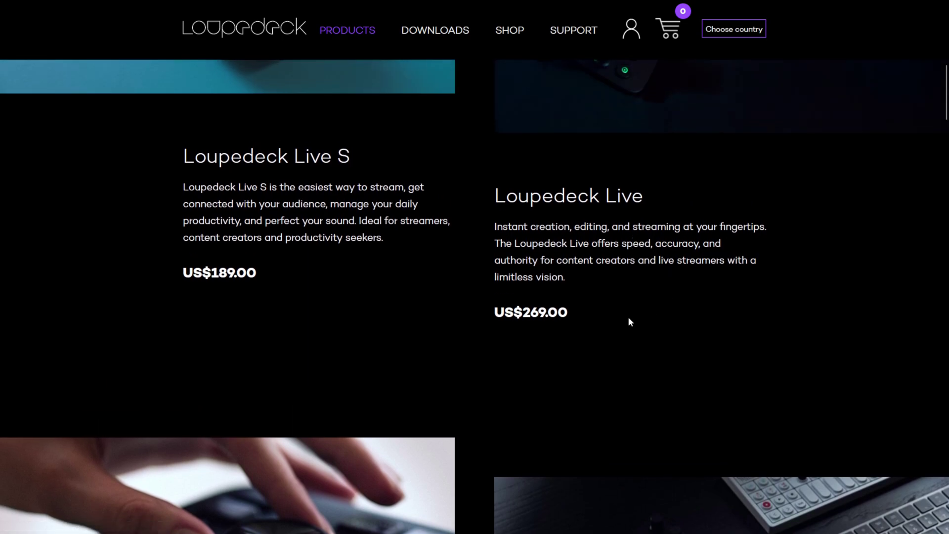
pyautogui.scroll(6, 630, 322)
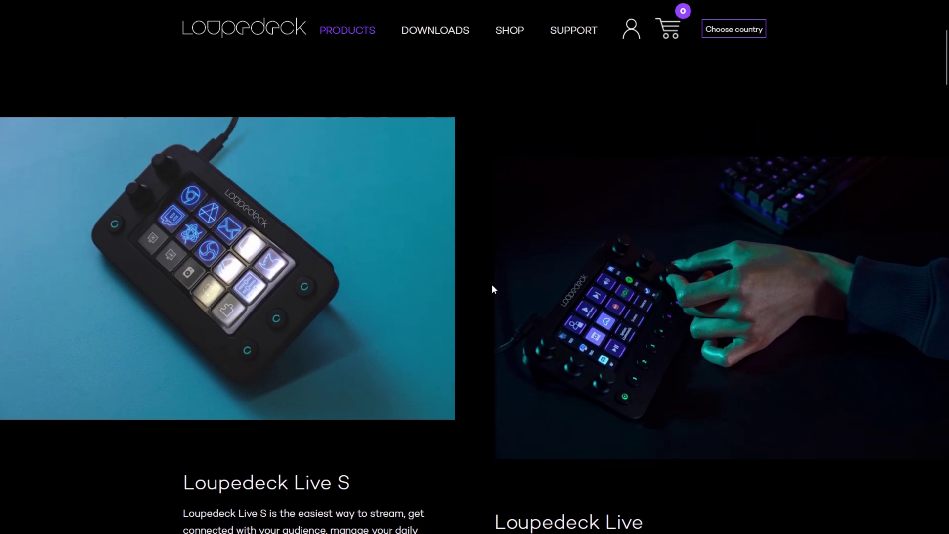
pyautogui.scroll(-3, 262, 283)
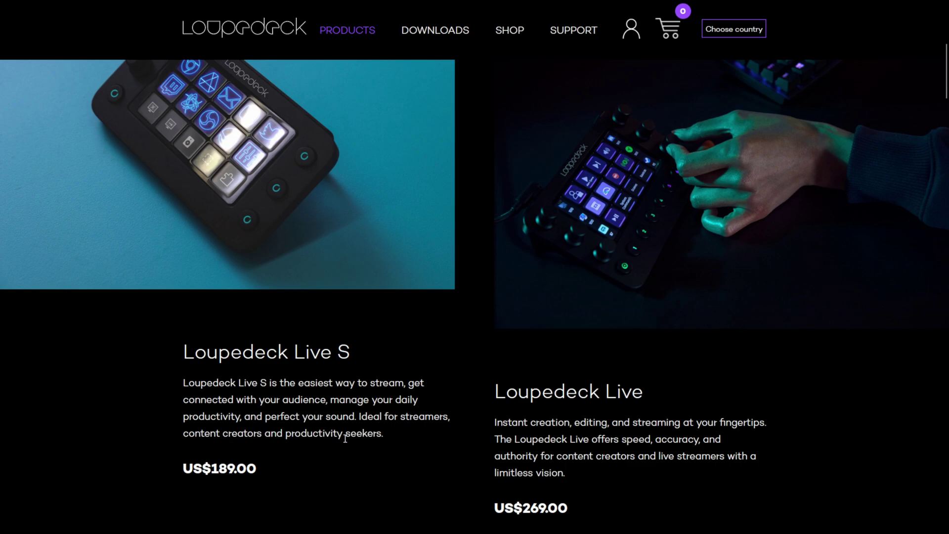
pyautogui.scroll(3, 544, 375)
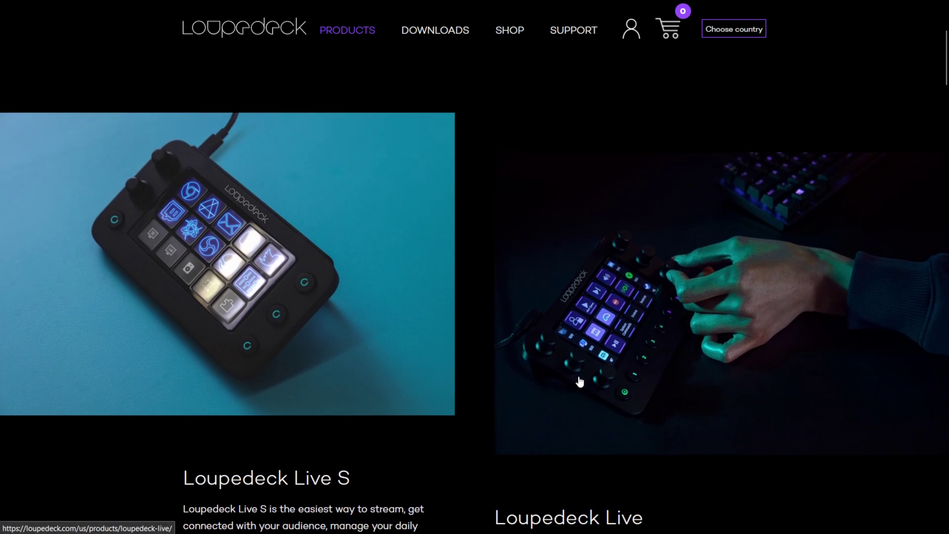
pyautogui.scroll(2, 250, 309)
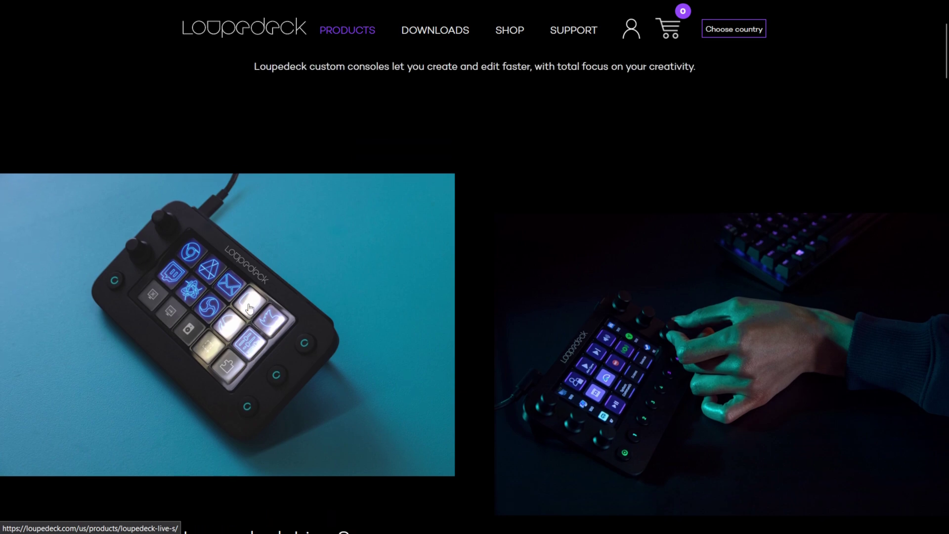